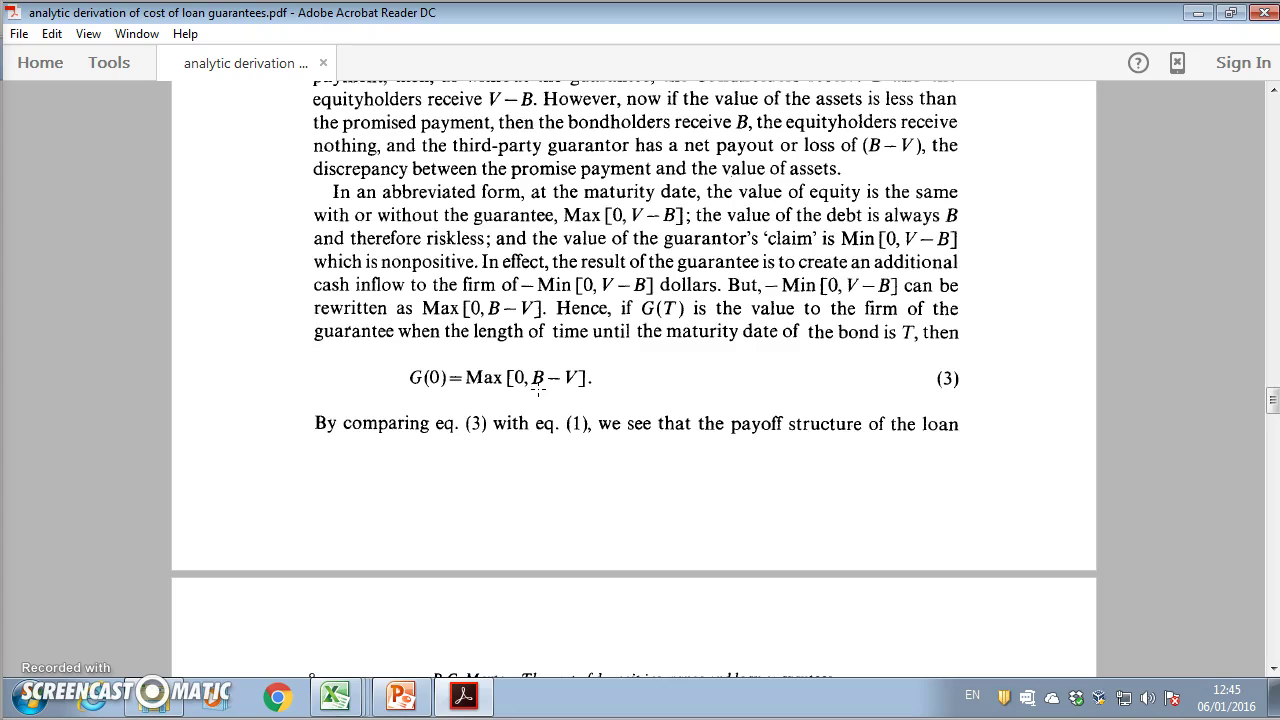
Compare the guarantee payoff in eq. (3) with the guarantee value formula in eq. (4) and its x1 and x2 definitions
click(535, 392)
drag(540, 386, 567, 384)
scroll(567, 389, down, 5)
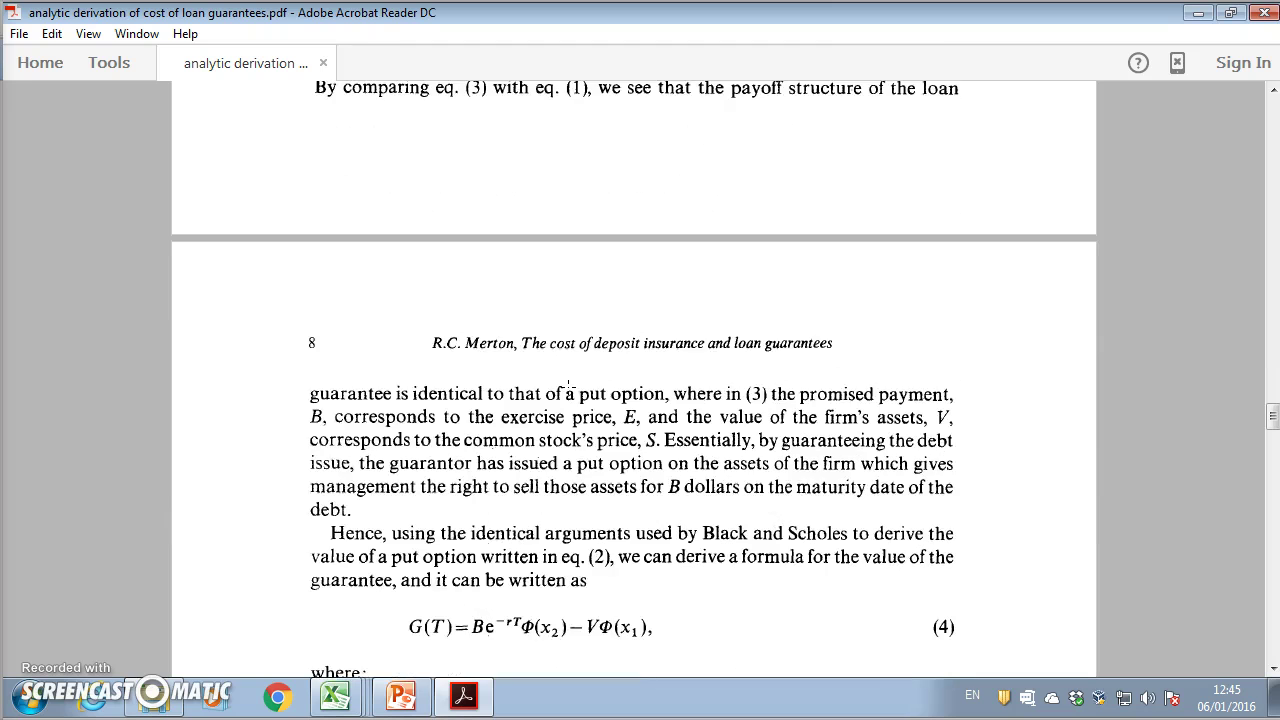
scroll(569, 389, down, 2)
scroll(569, 389, down, 2)
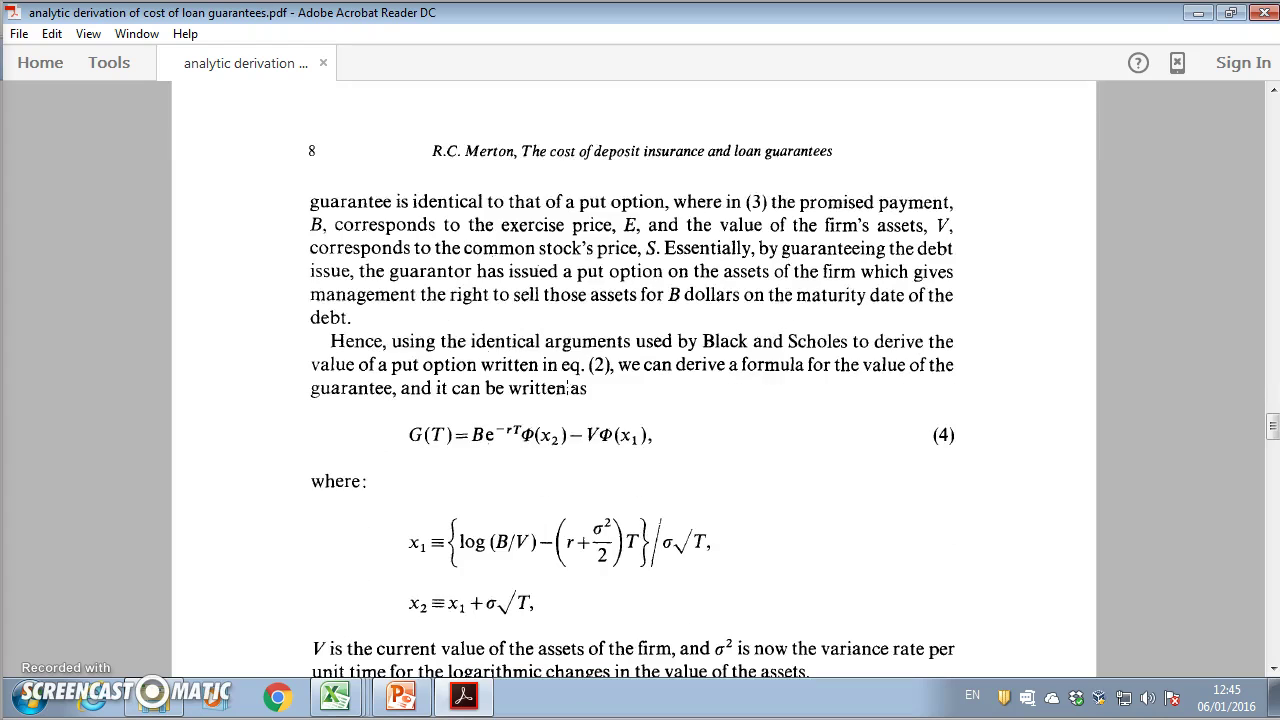
scroll(527, 411, down, 1)
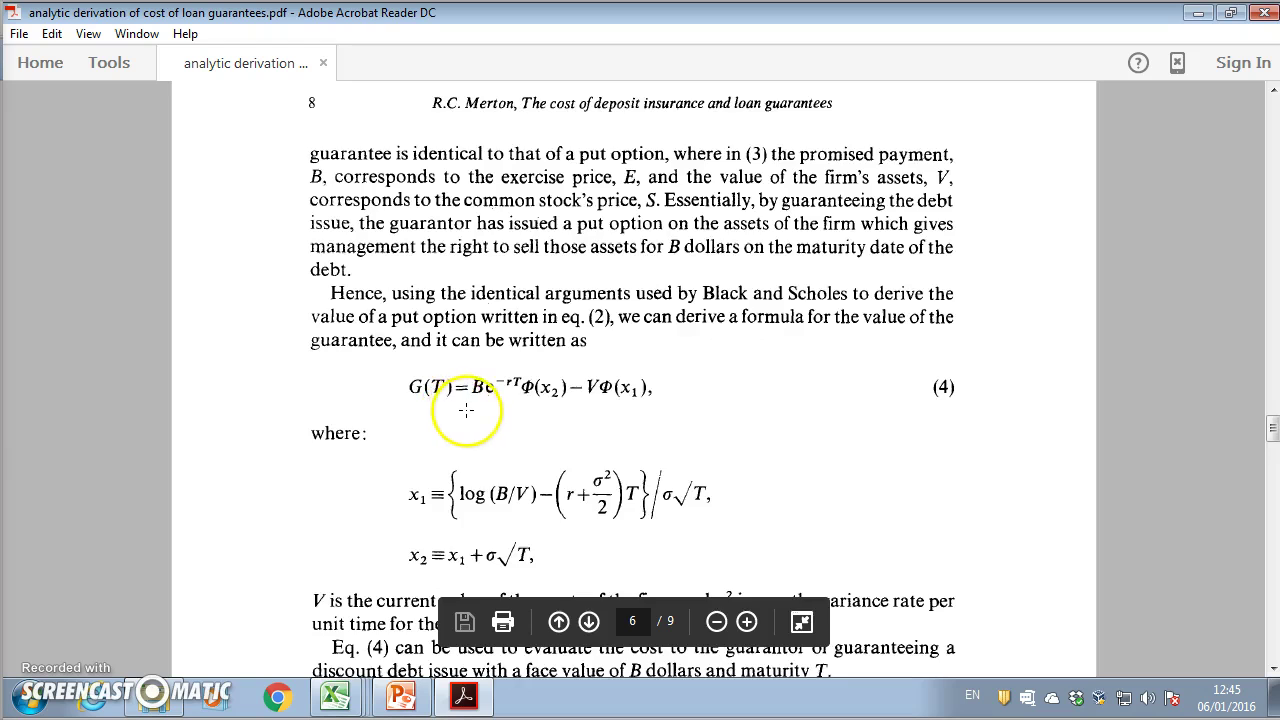
scroll(467, 410, up, 4)
scroll(467, 410, up, 4)
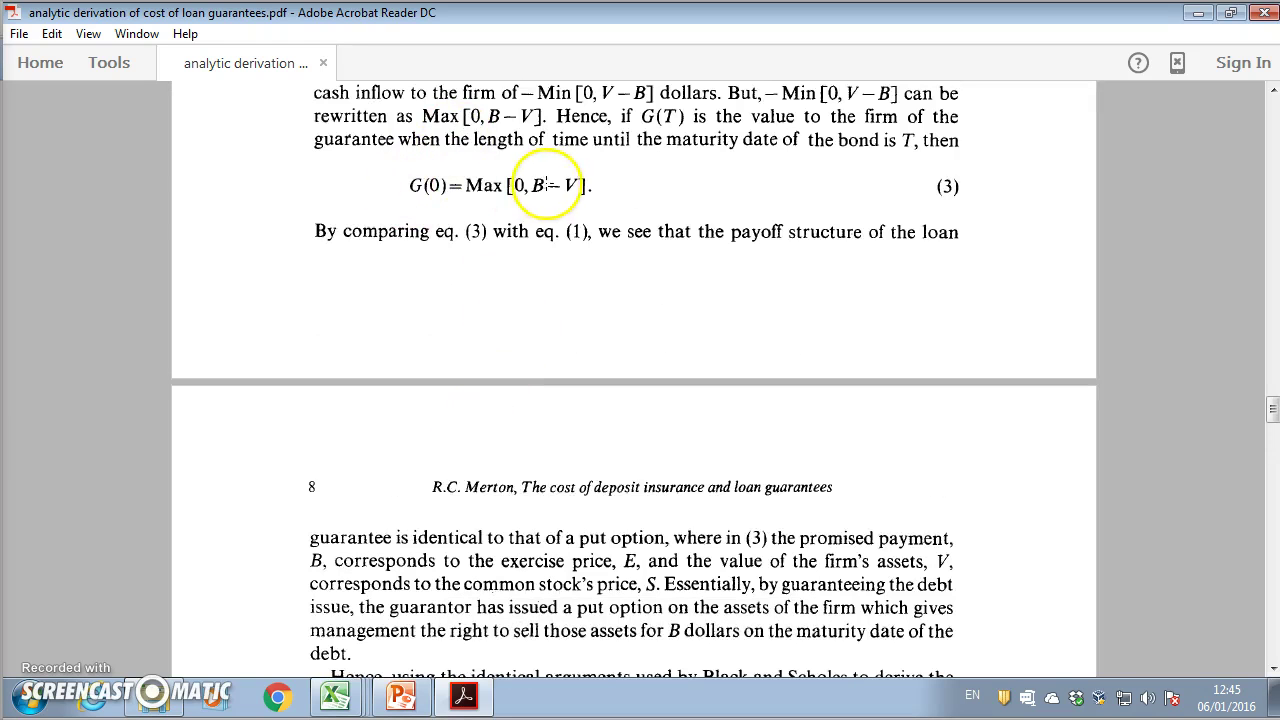
scroll(523, 186, down, 7)
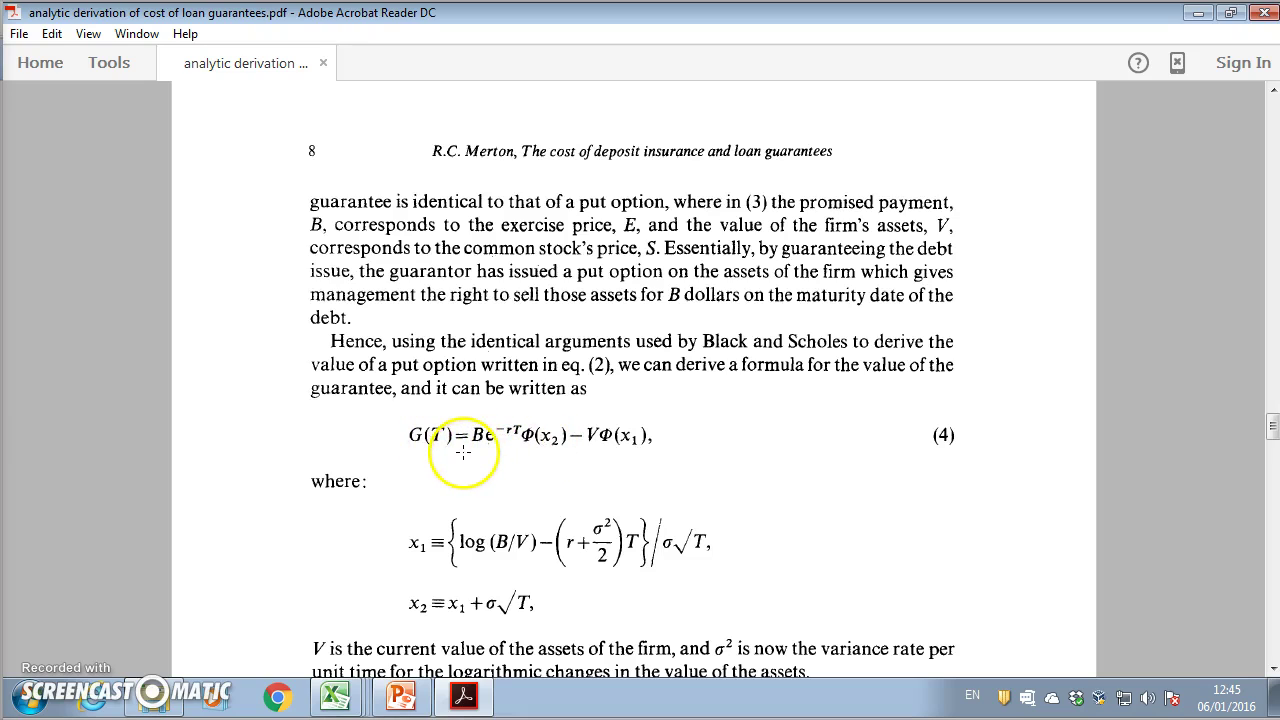
scroll(465, 480, down, 2)
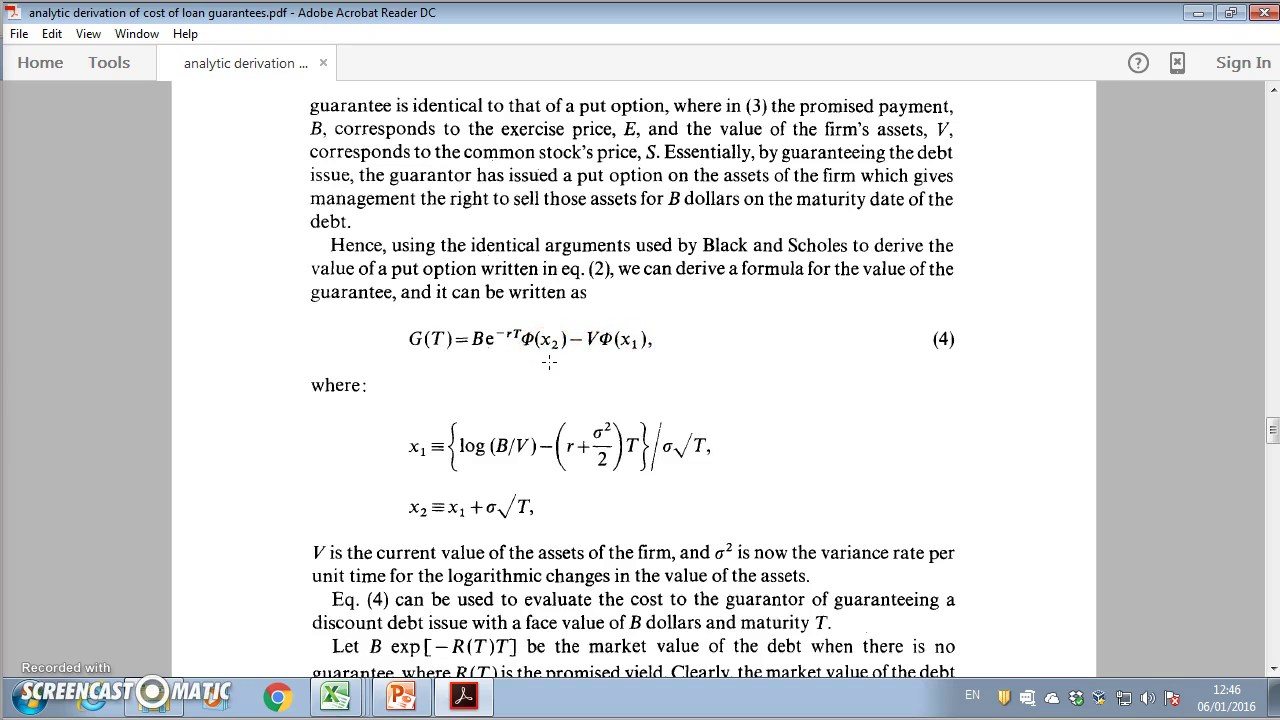
Switch between the Merton Model notes in PowerPoint and the PDF in Acrobat Reader to compare the slide's G(T) formula with eq. (4)
click(401, 697)
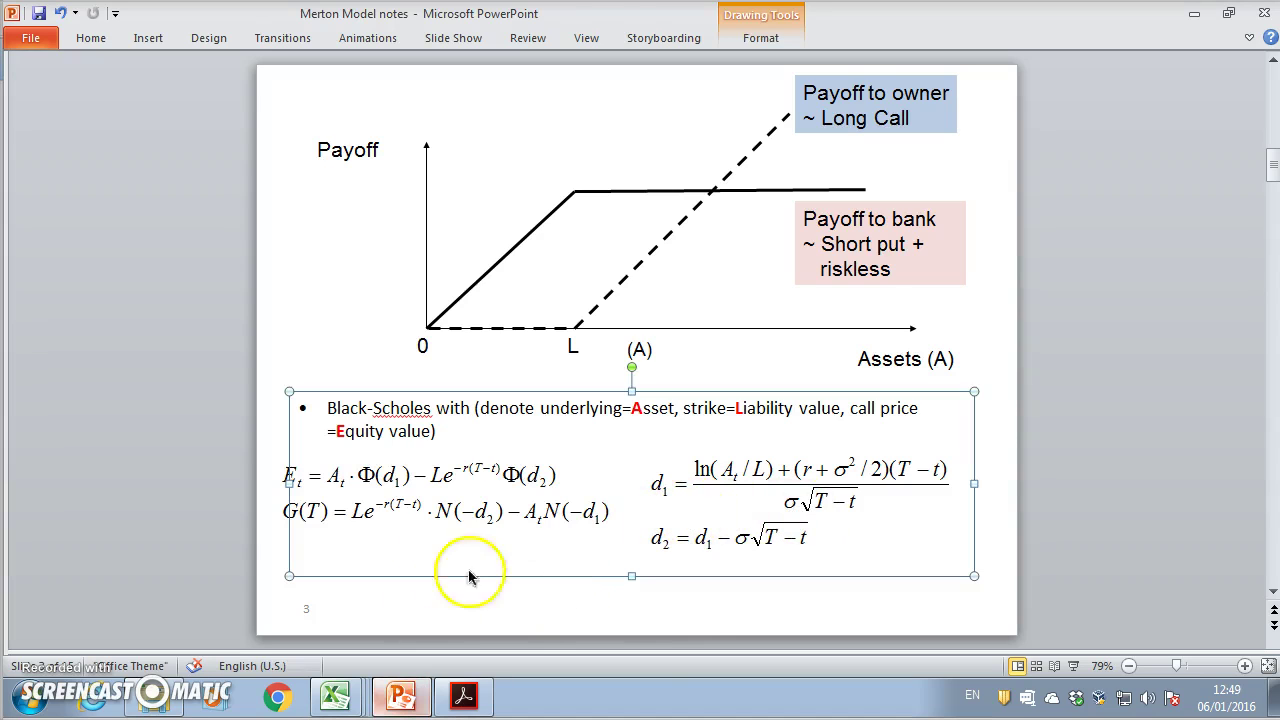
click(329, 271)
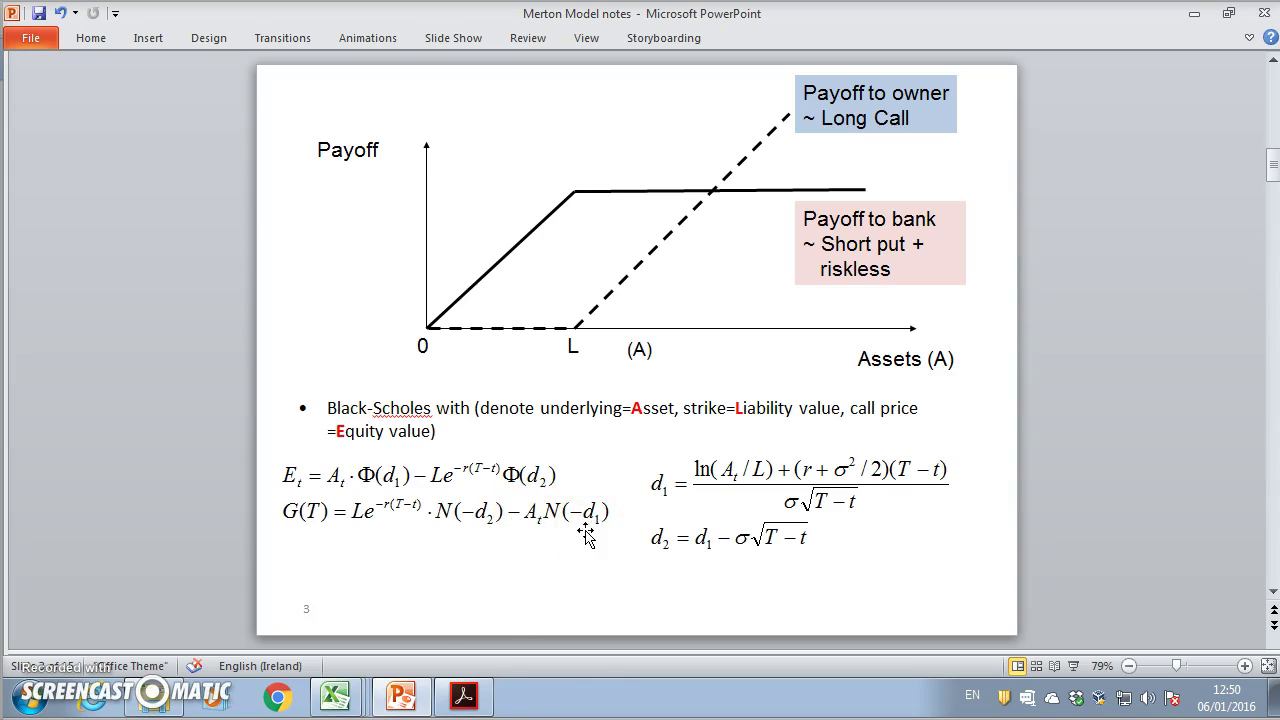
click(463, 697)
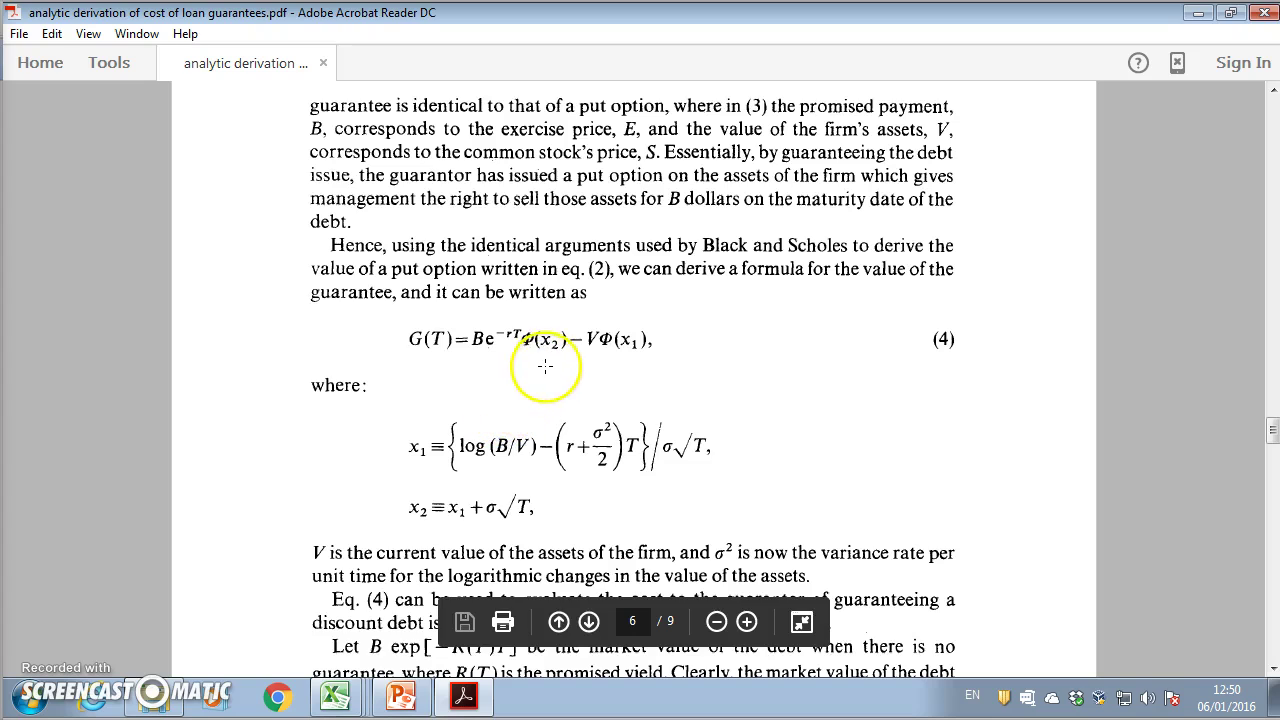
click(399, 700)
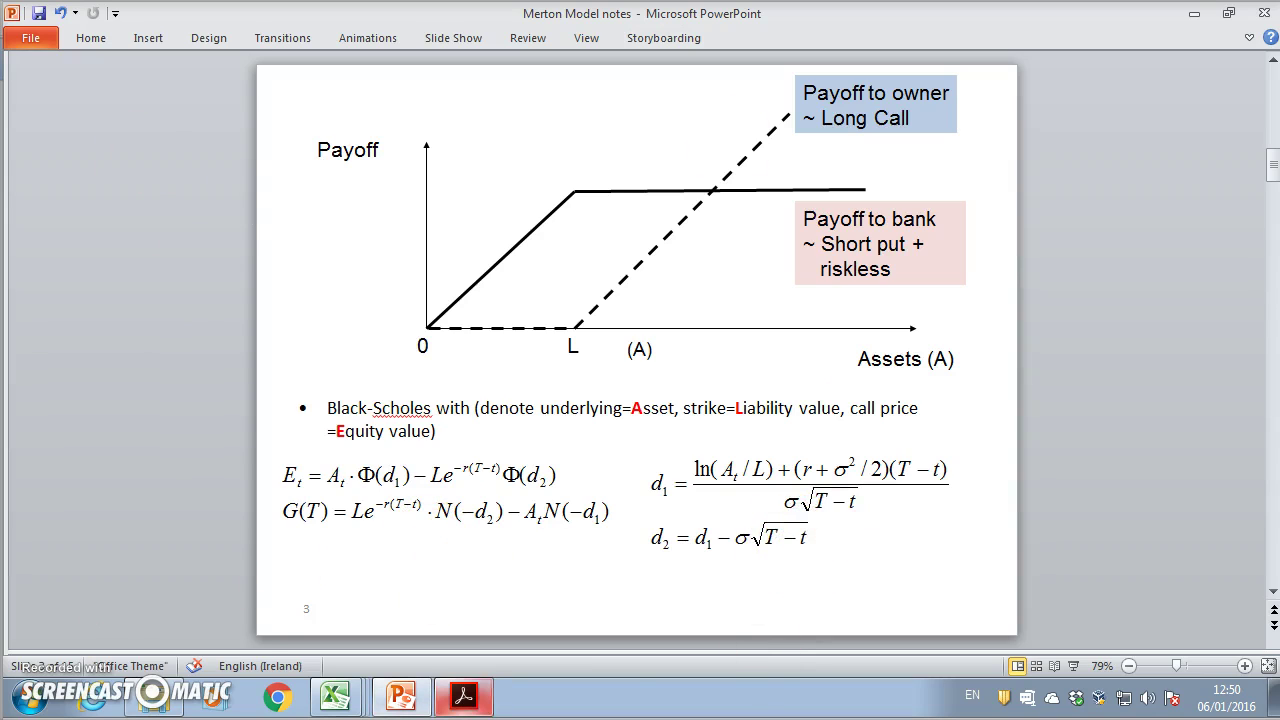
click(465, 697)
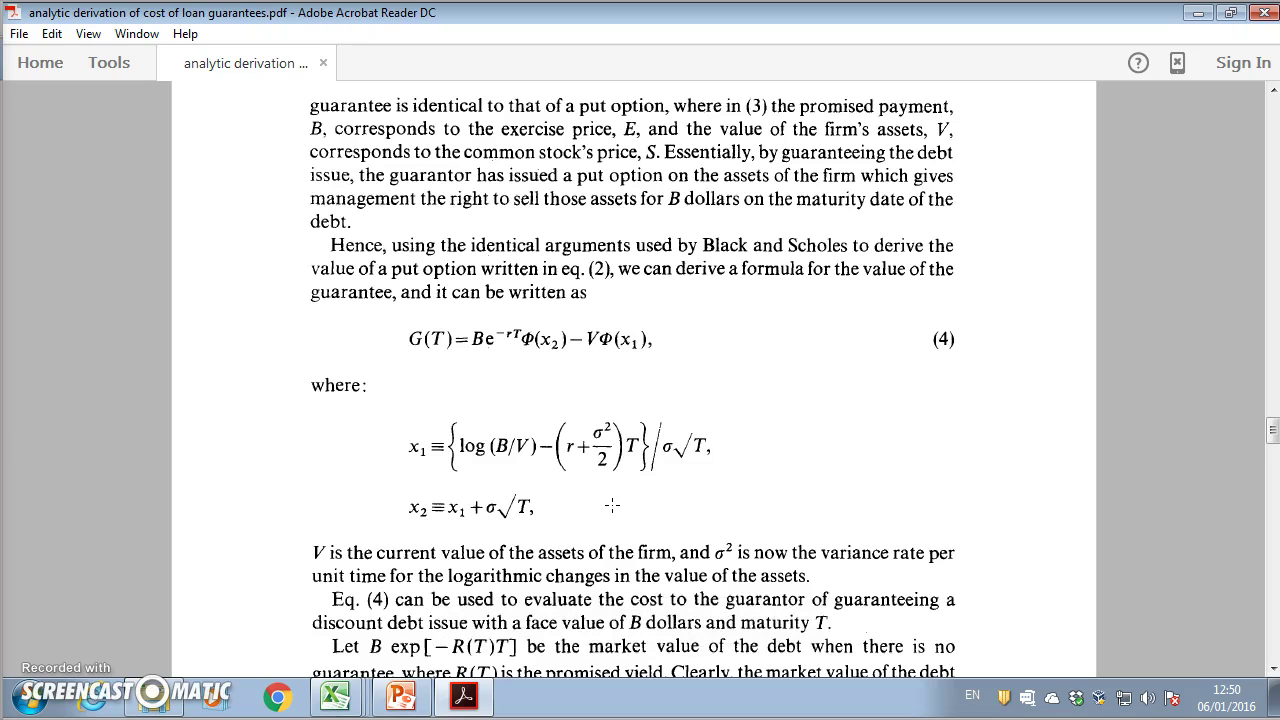
Read on from eq. (4) through eqs. (4′) and (5) to the per-dollar deposit guarantee cost formula in eq. (6)
scroll(612, 505, down, 5)
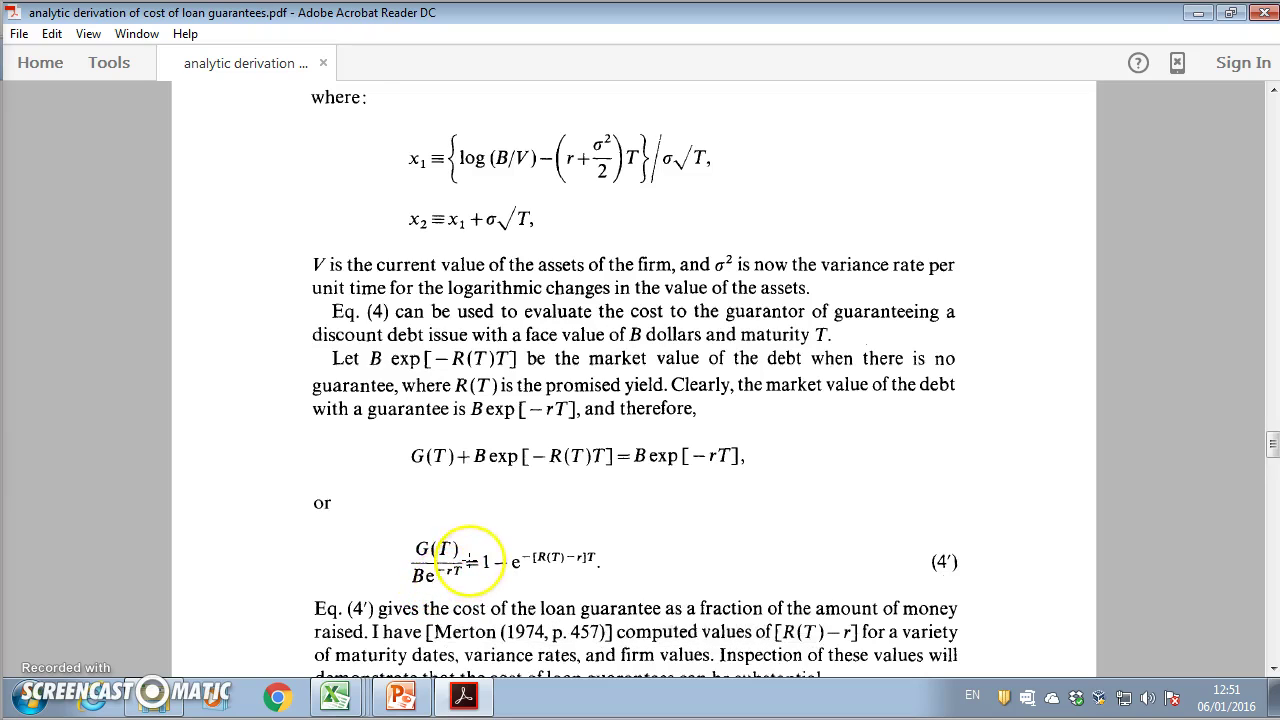
scroll(460, 560, down, 4)
scroll(469, 556, down, 13)
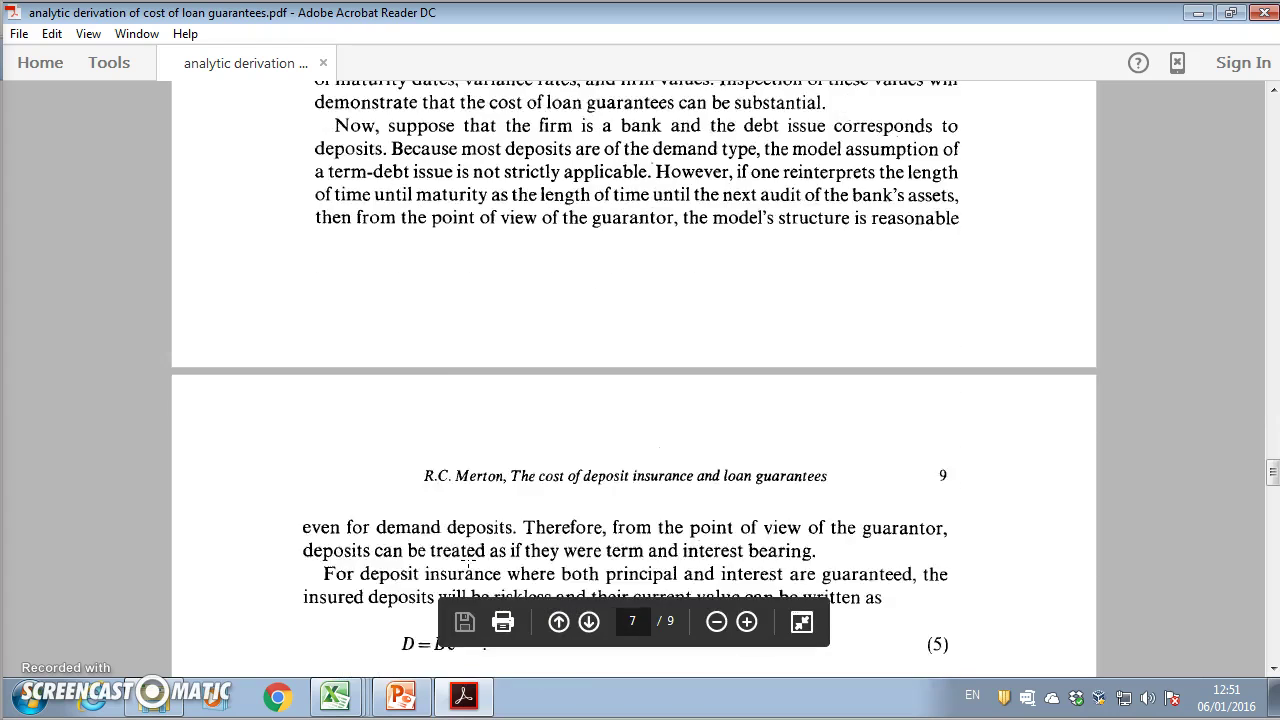
scroll(466, 560, down, 2)
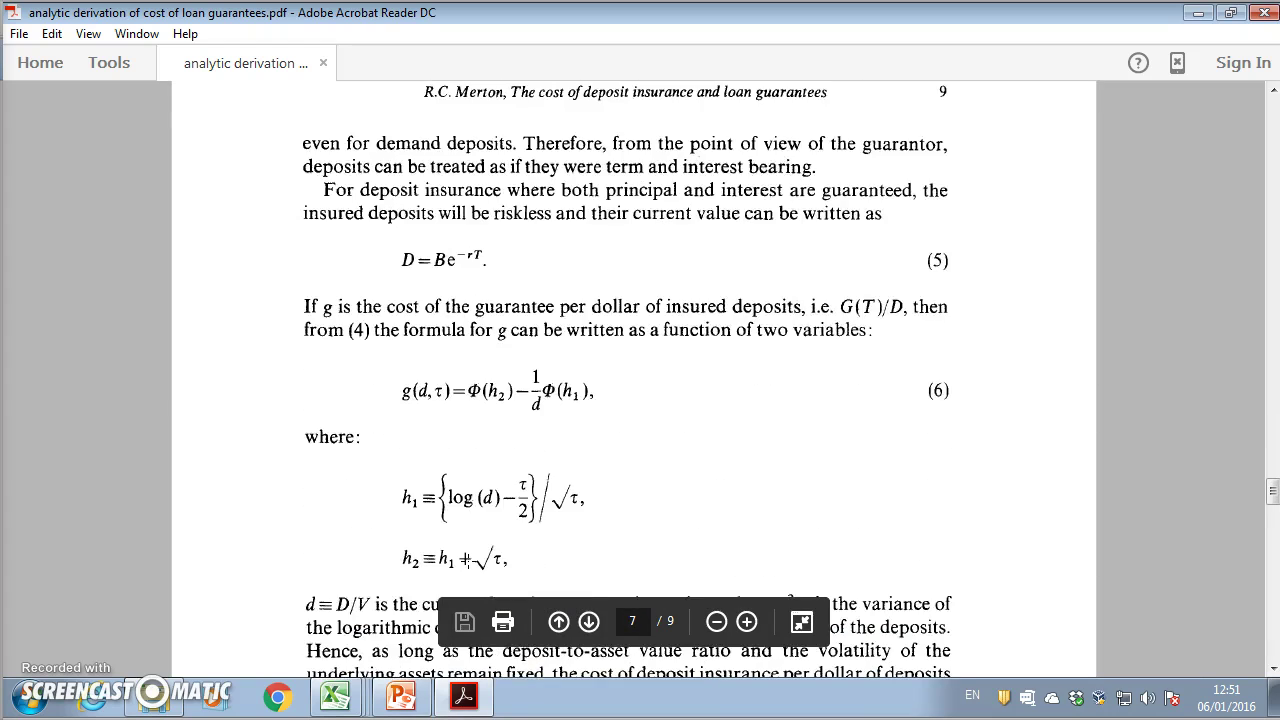
scroll(680, 500, down, 1)
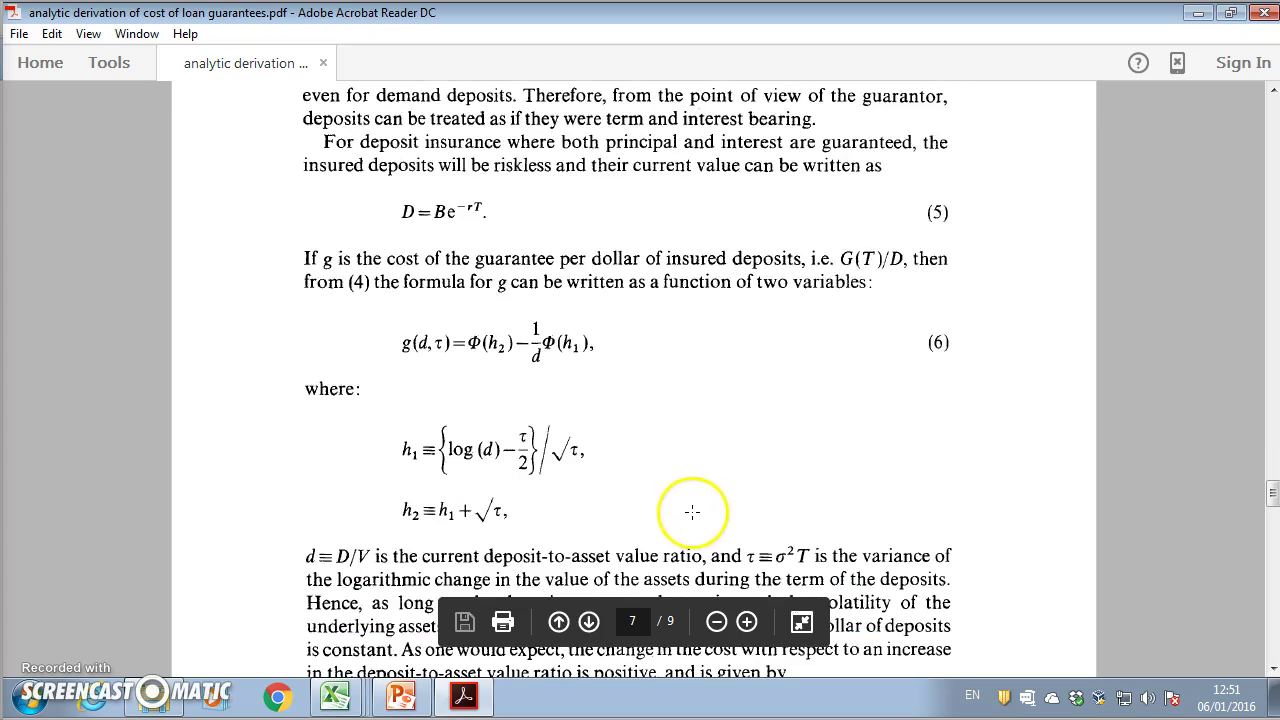
click(424, 358)
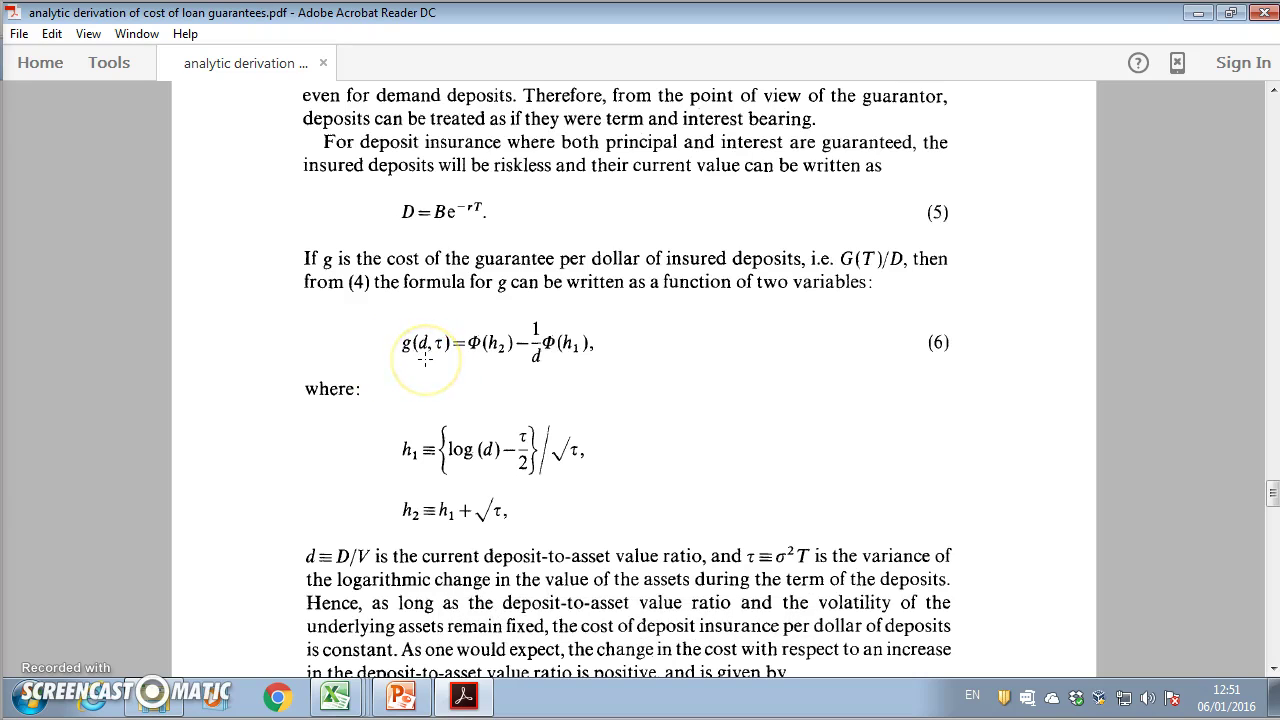
click(426, 364)
mouse_move(426, 364)
mouse_down()
mouse_move(451, 327)
mouse_move(493, 373)
mouse_up()
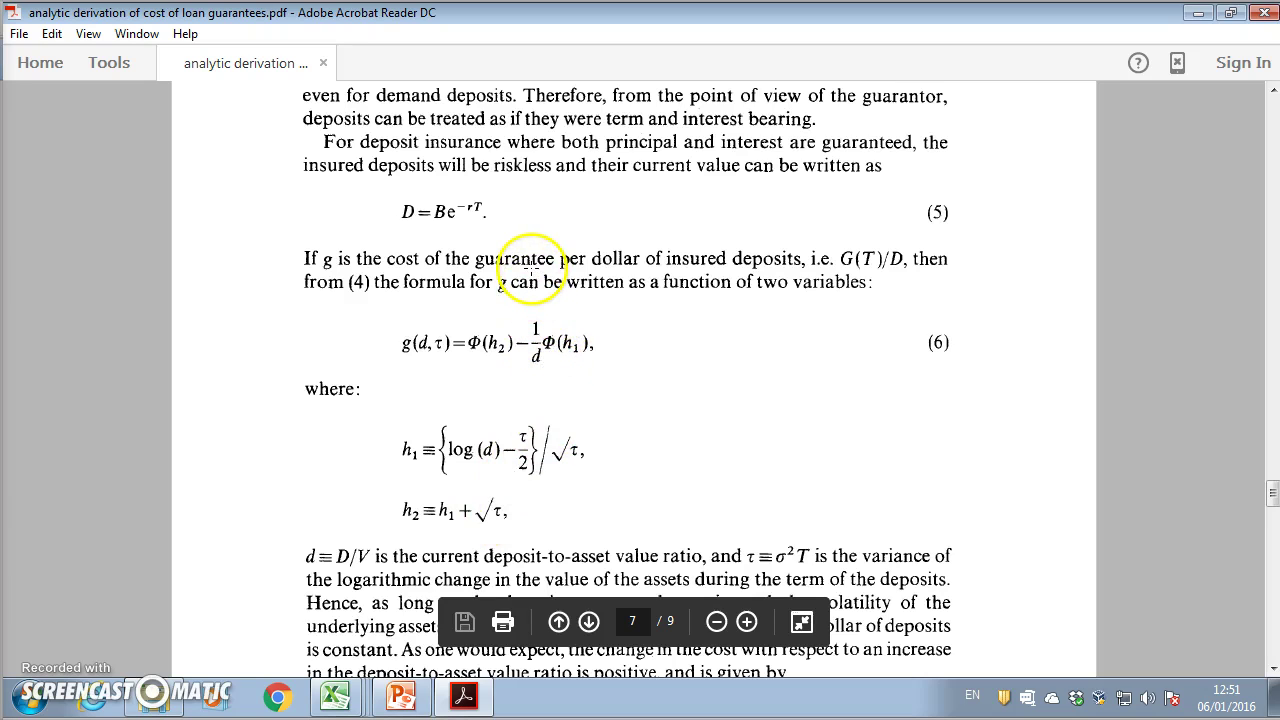
Compare eq. (4) with eq. (6) and examine the definitions of d and τ below eq. (6)
scroll(533, 265, up, 20)
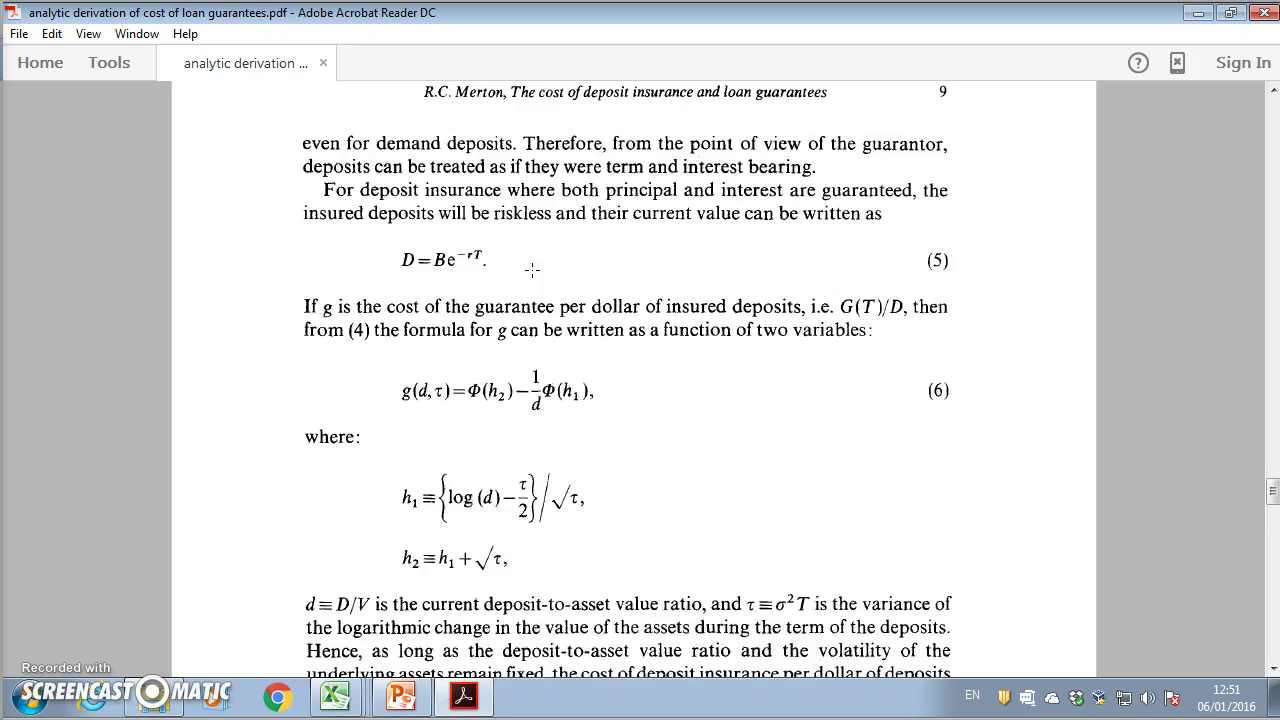
scroll(533, 266, up, 6)
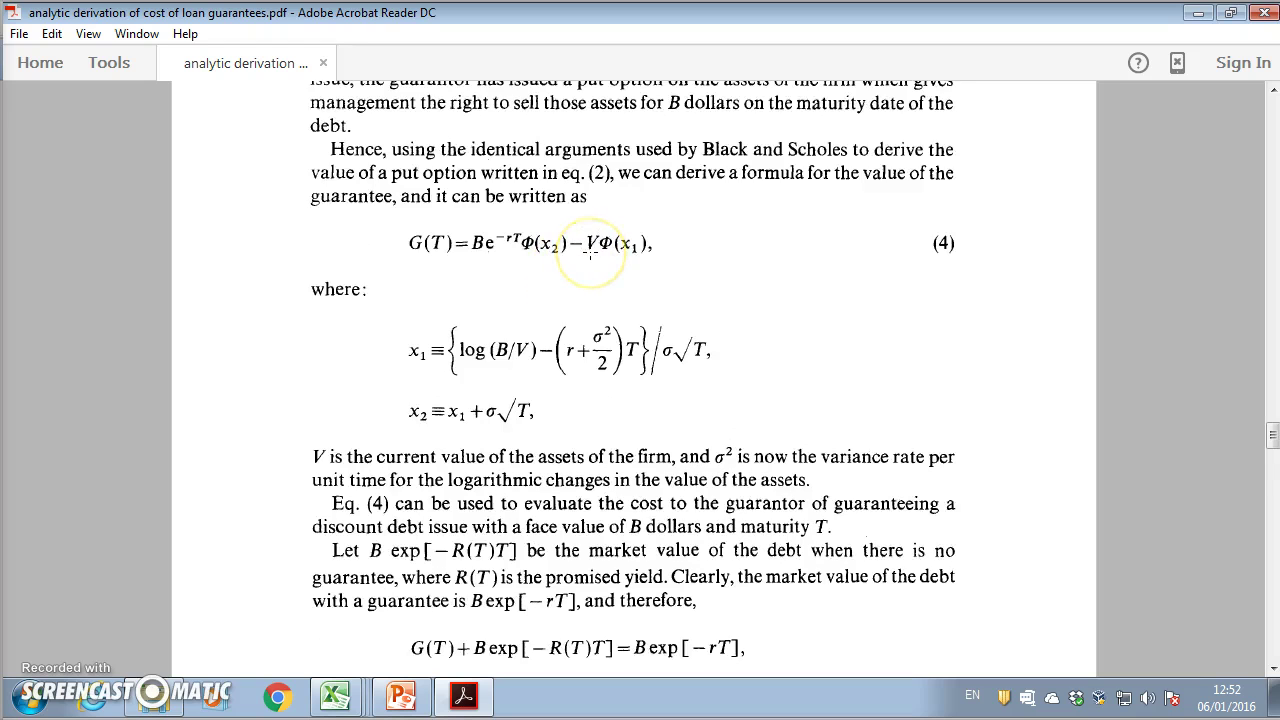
scroll(590, 253, up, 1)
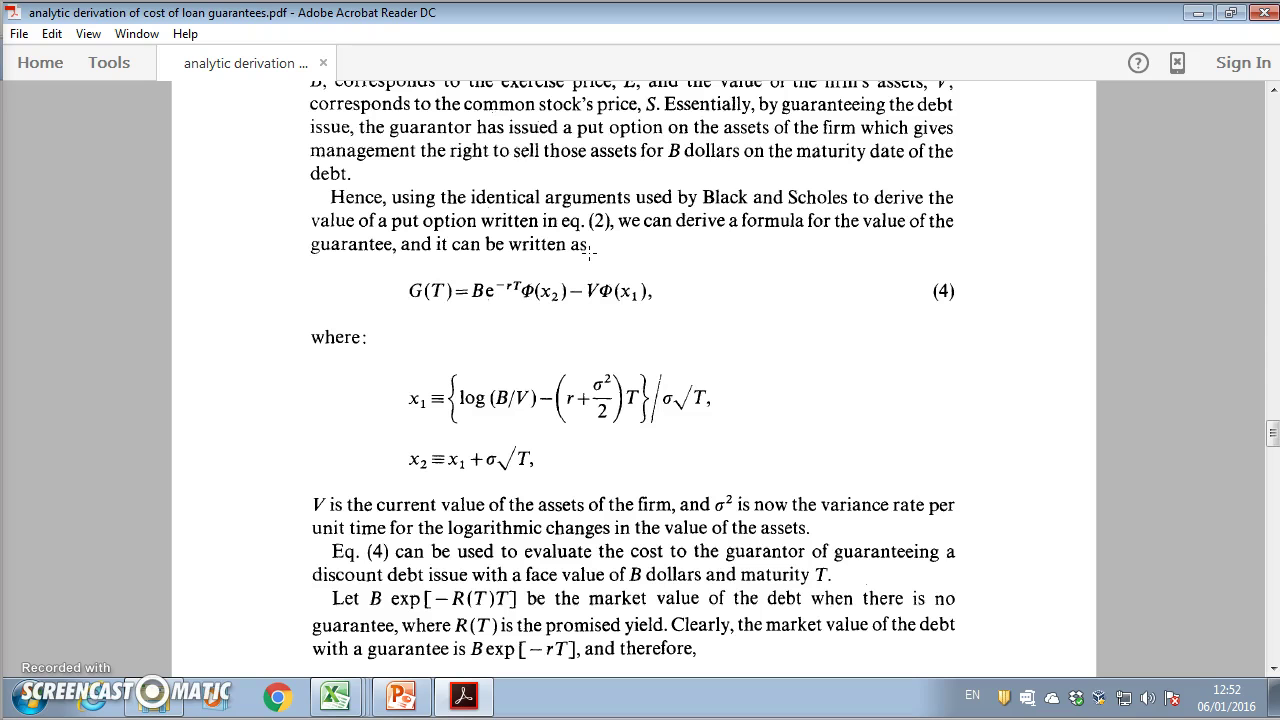
scroll(587, 301, down, 1)
scroll(587, 301, down, 15)
scroll(587, 301, down, 3)
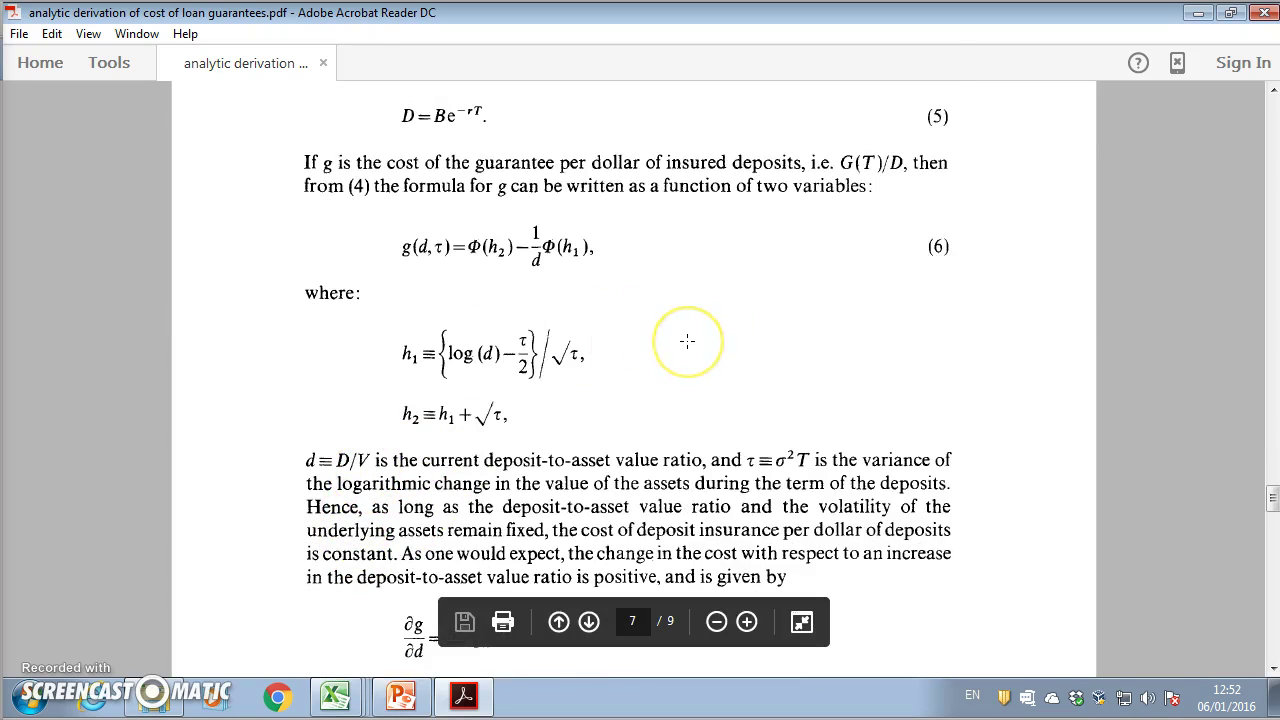
scroll(688, 341, down, 2)
scroll(688, 341, up, 1)
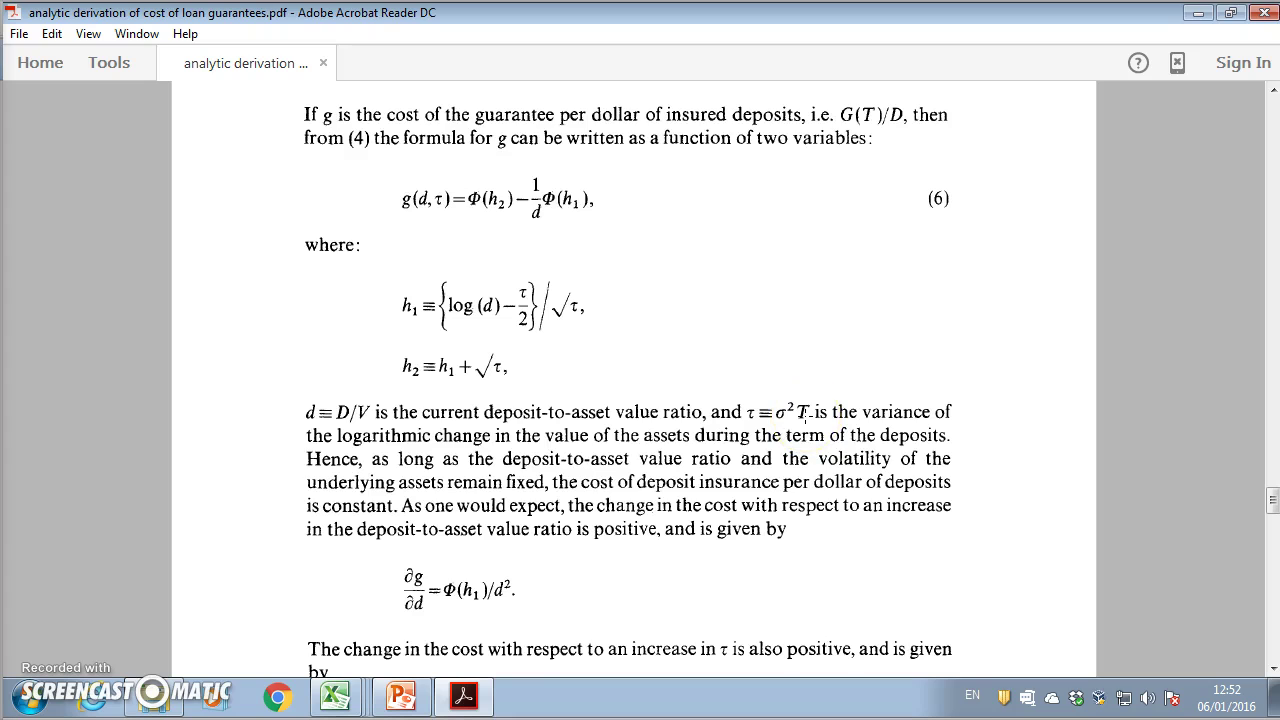
scroll(801, 412, up, 1)
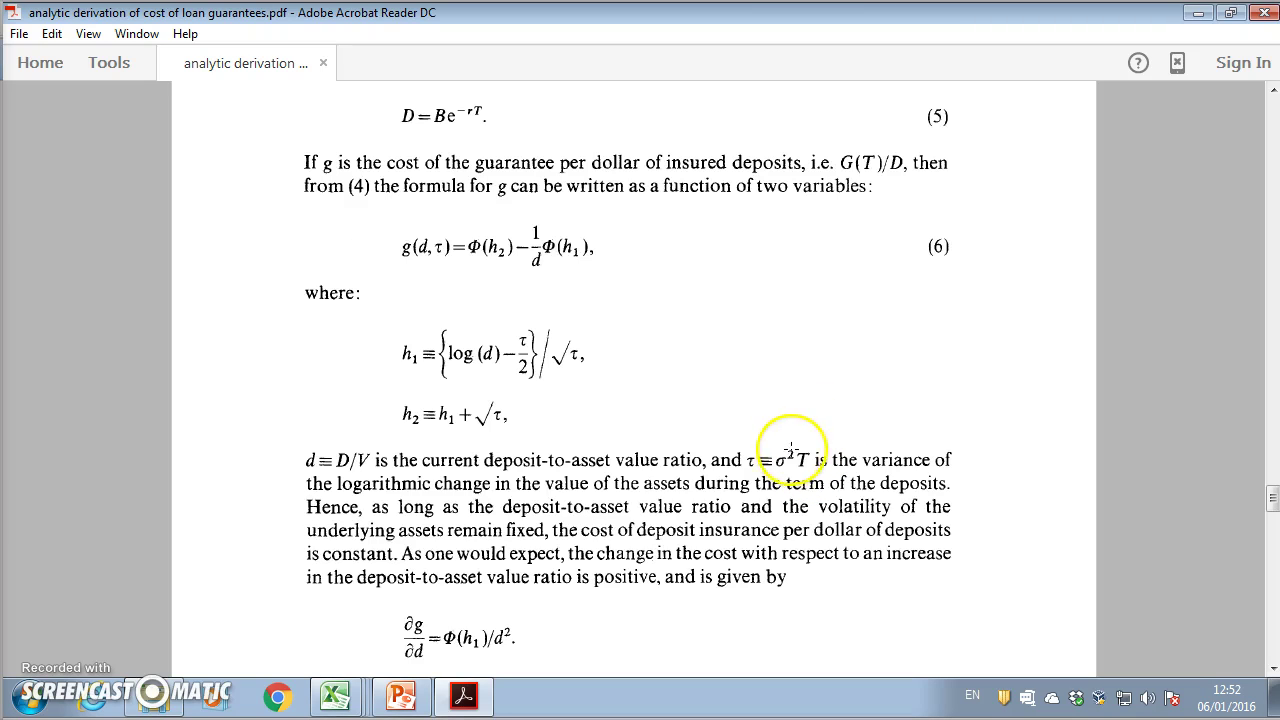
Review the derivatives of g with respect to d and τ, and continue to Table 1
scroll(797, 420, down, 2)
scroll(793, 423, down, 16)
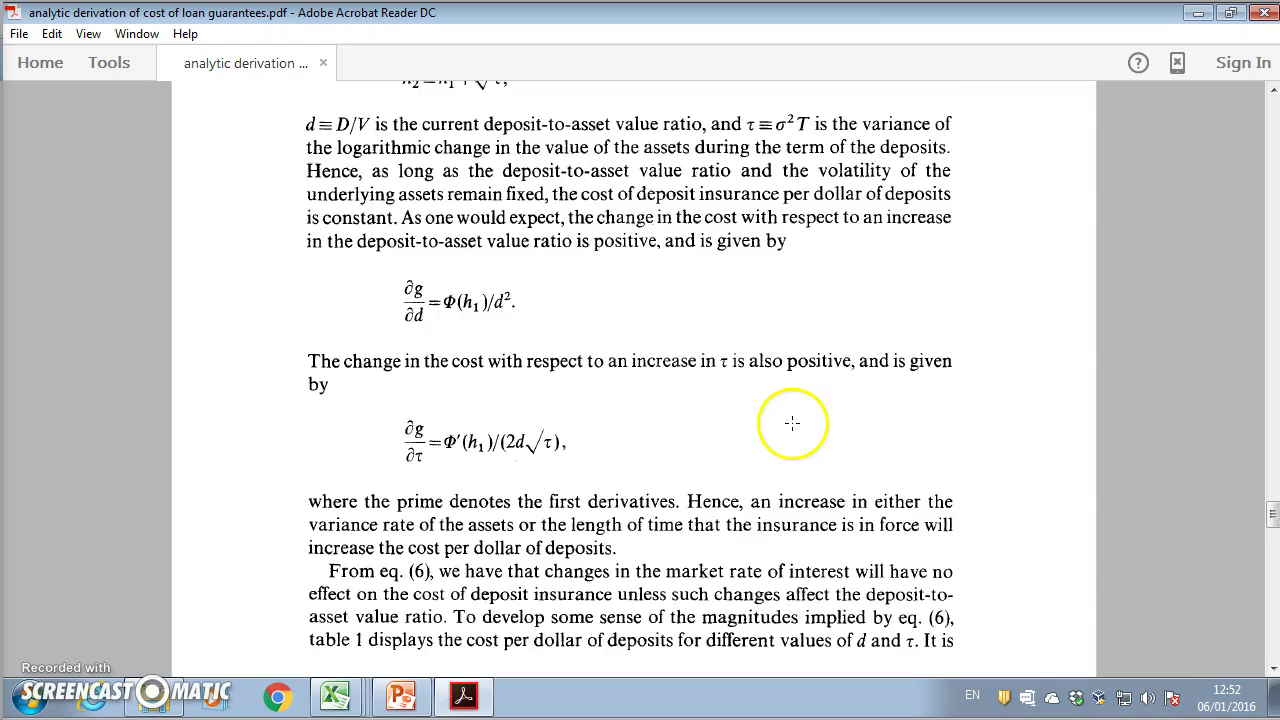
scroll(793, 423, down, 7)
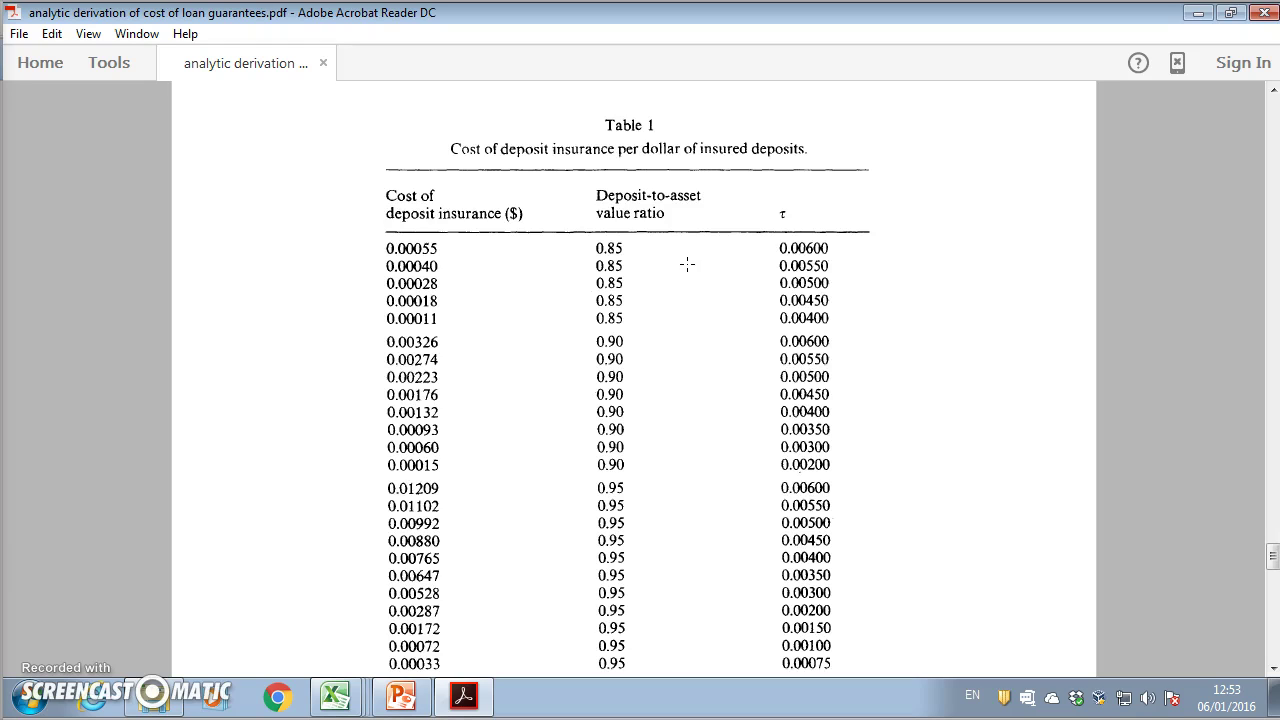
Examine in Table 1 how the cost of deposit insurance varies with the deposit-to-asset value ratio and τ
scroll(663, 423, down, 3)
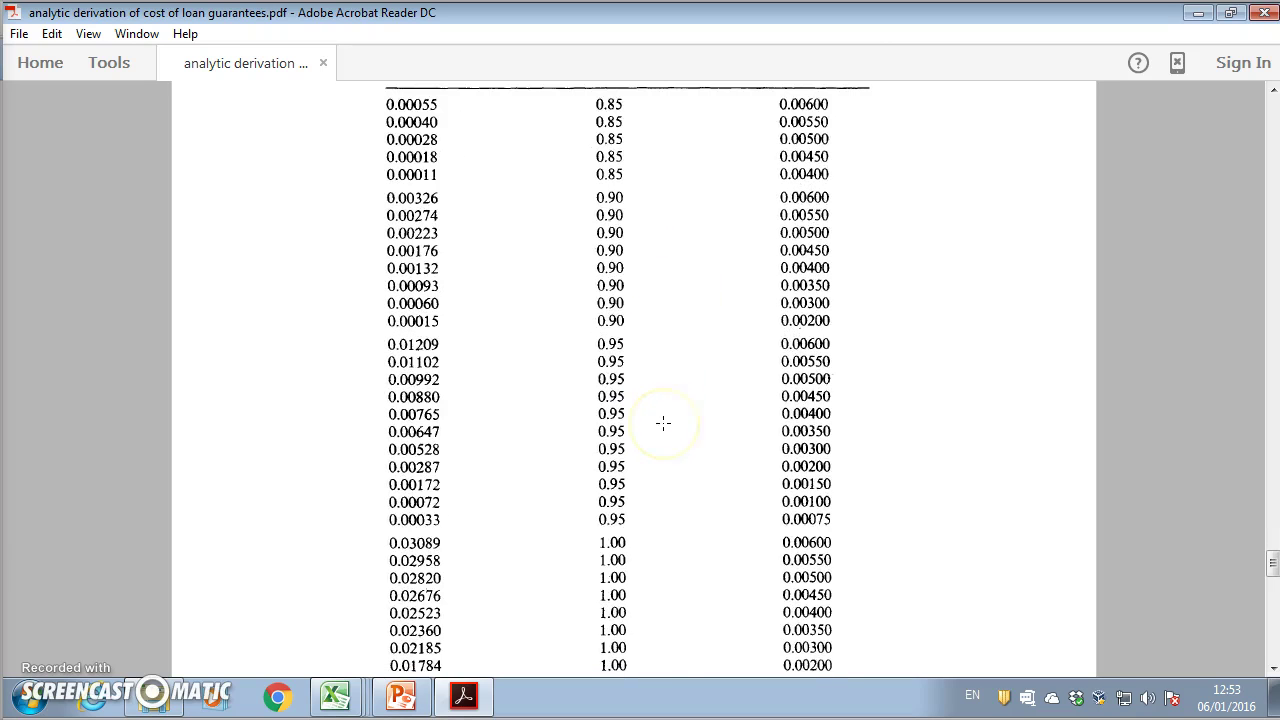
scroll(663, 423, up, 1)
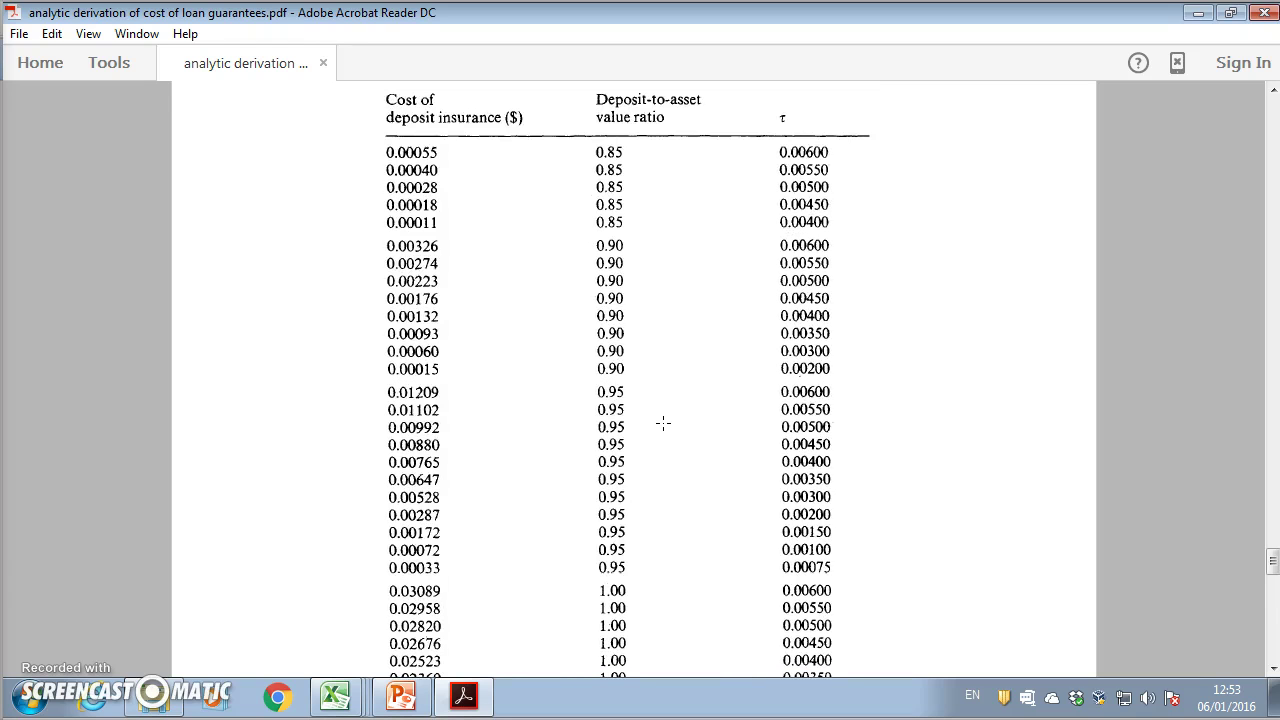
scroll(663, 423, down, 2)
scroll(663, 423, down, 4)
scroll(663, 423, up, 8)
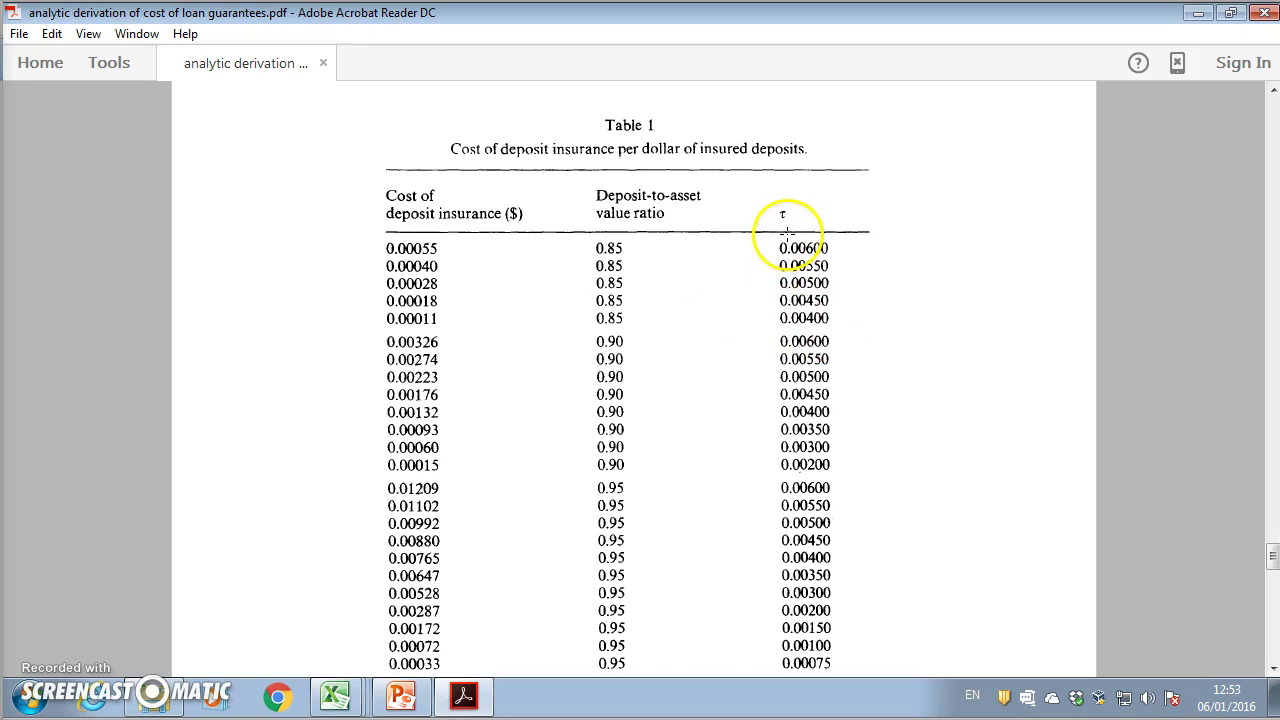
scroll(786, 252, down, 2)
scroll(786, 252, down, 3)
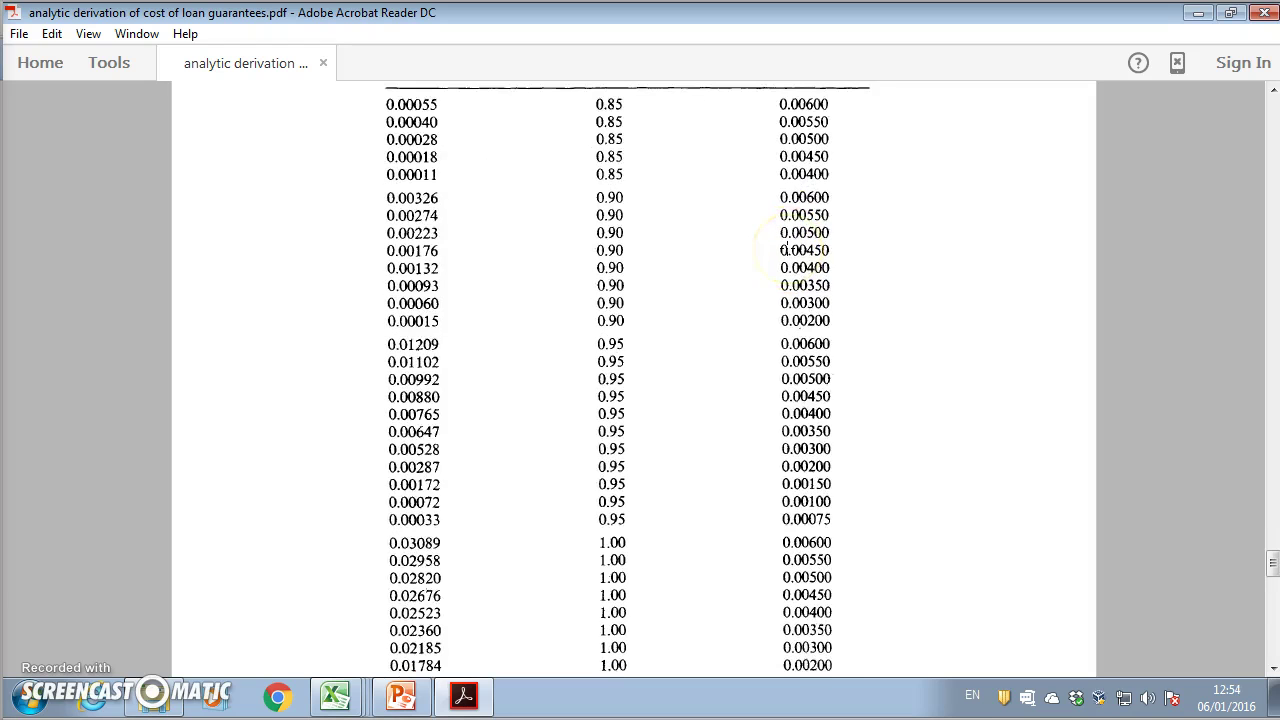
scroll(786, 252, up, 5)
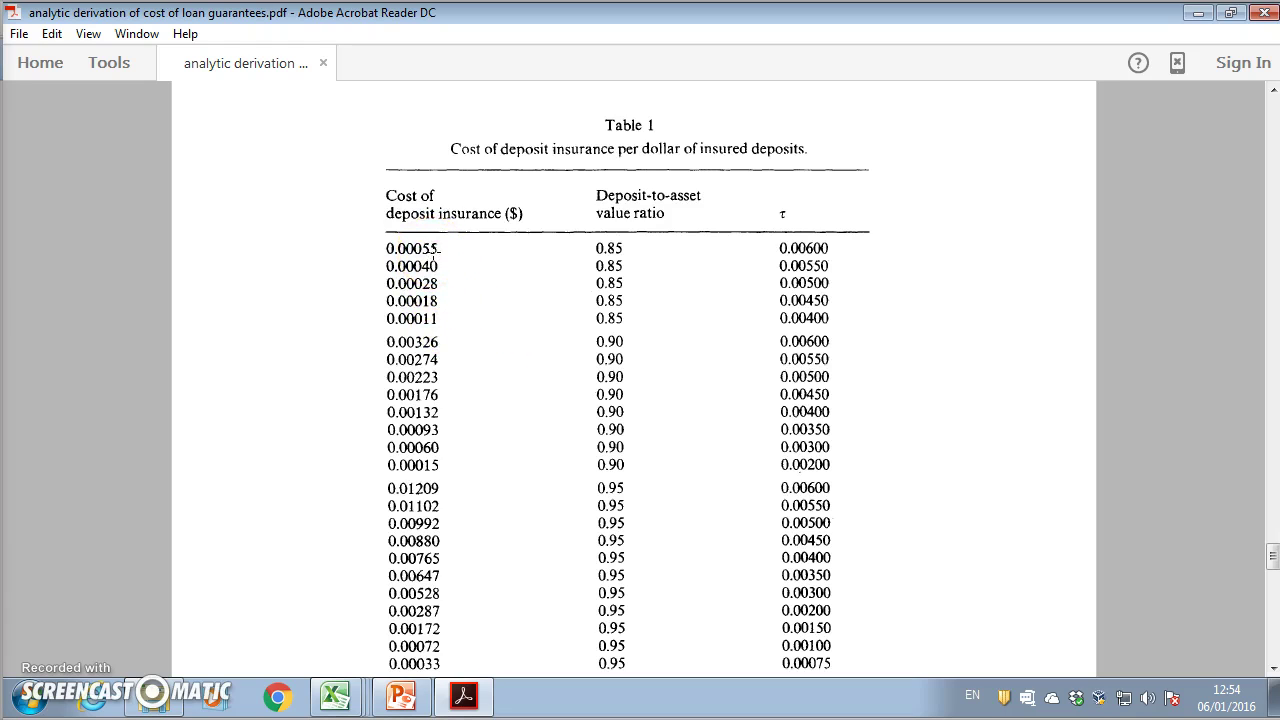
scroll(651, 320, down, 3)
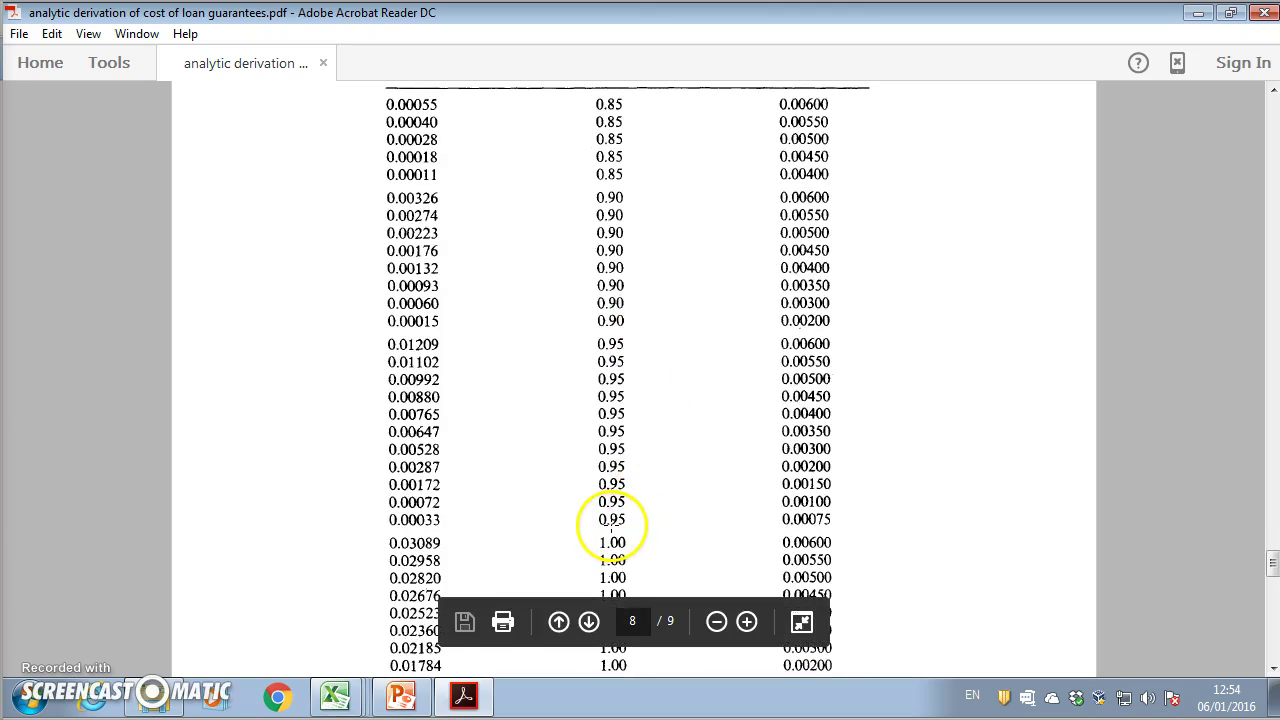
scroll(634, 443, up, 1)
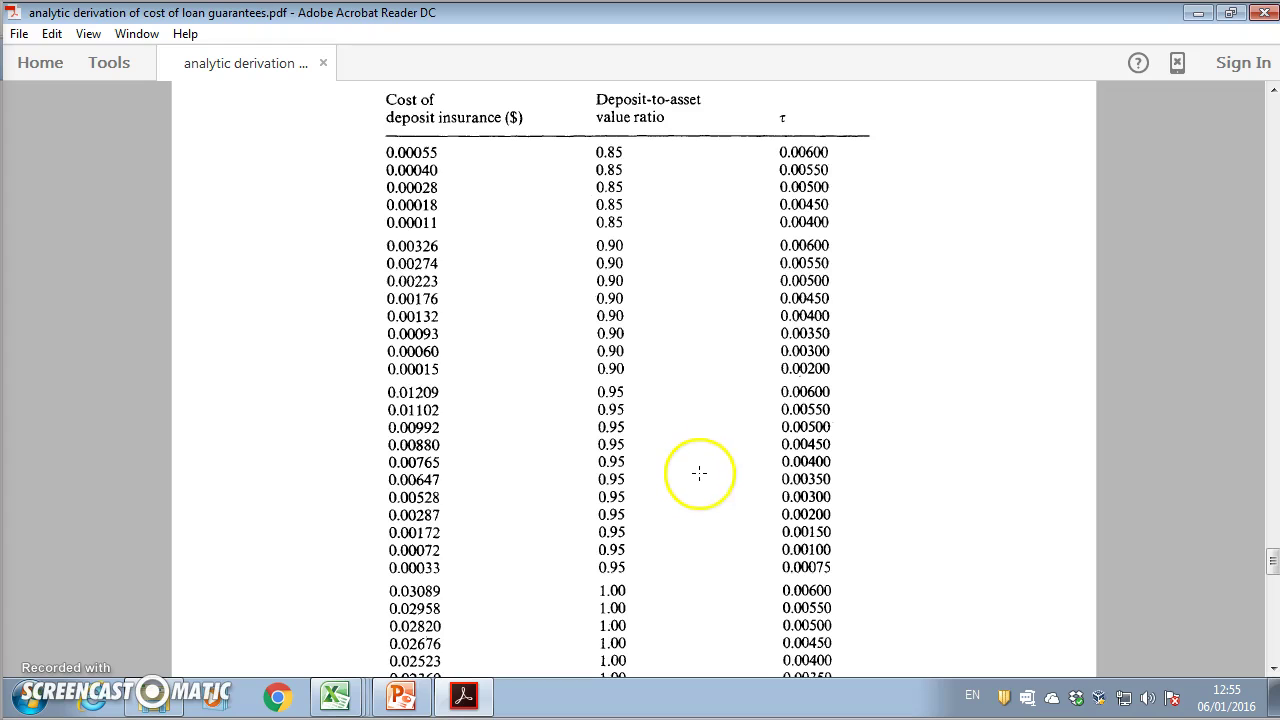
scroll(701, 484, down, 2)
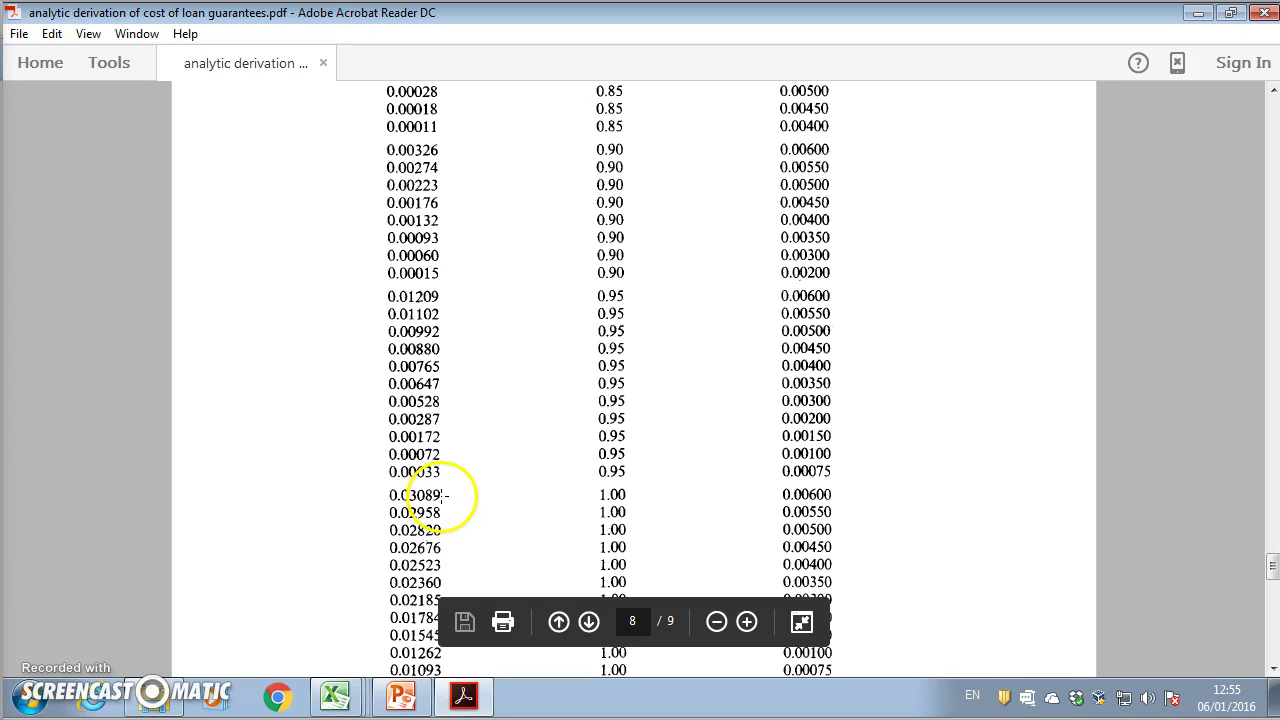
scroll(441, 496, down, 1)
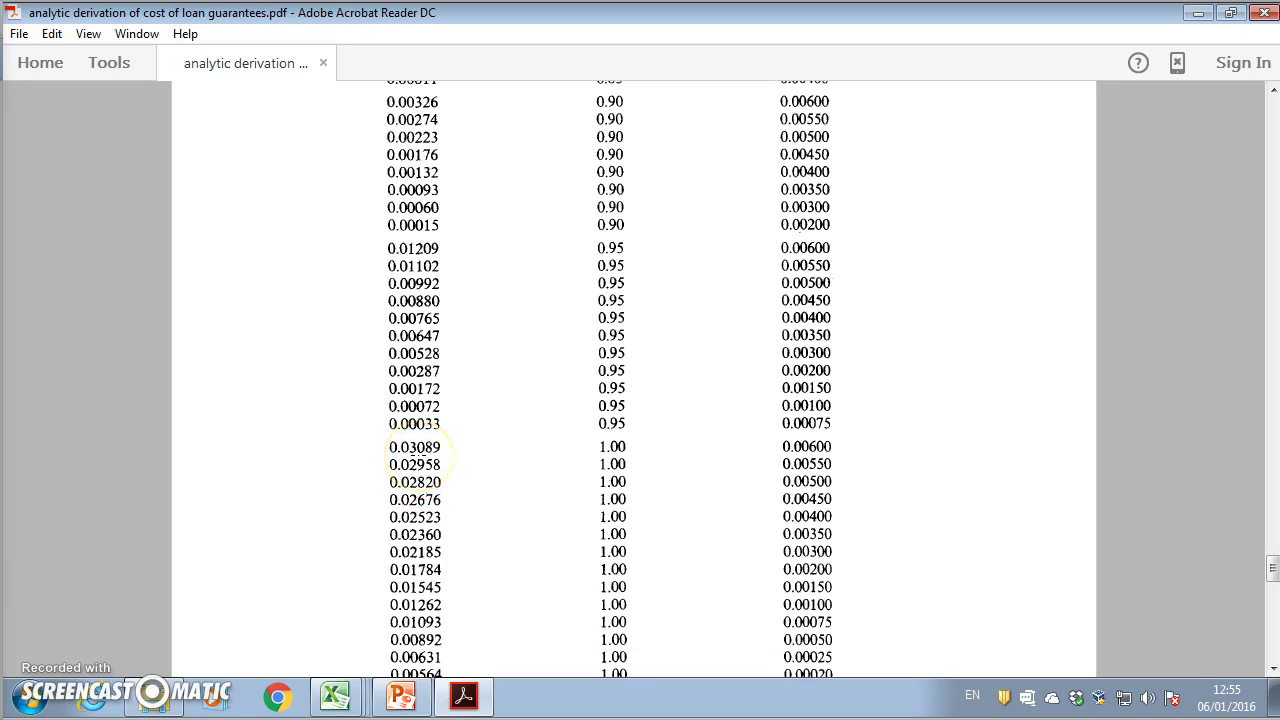
scroll(416, 458, up, 2)
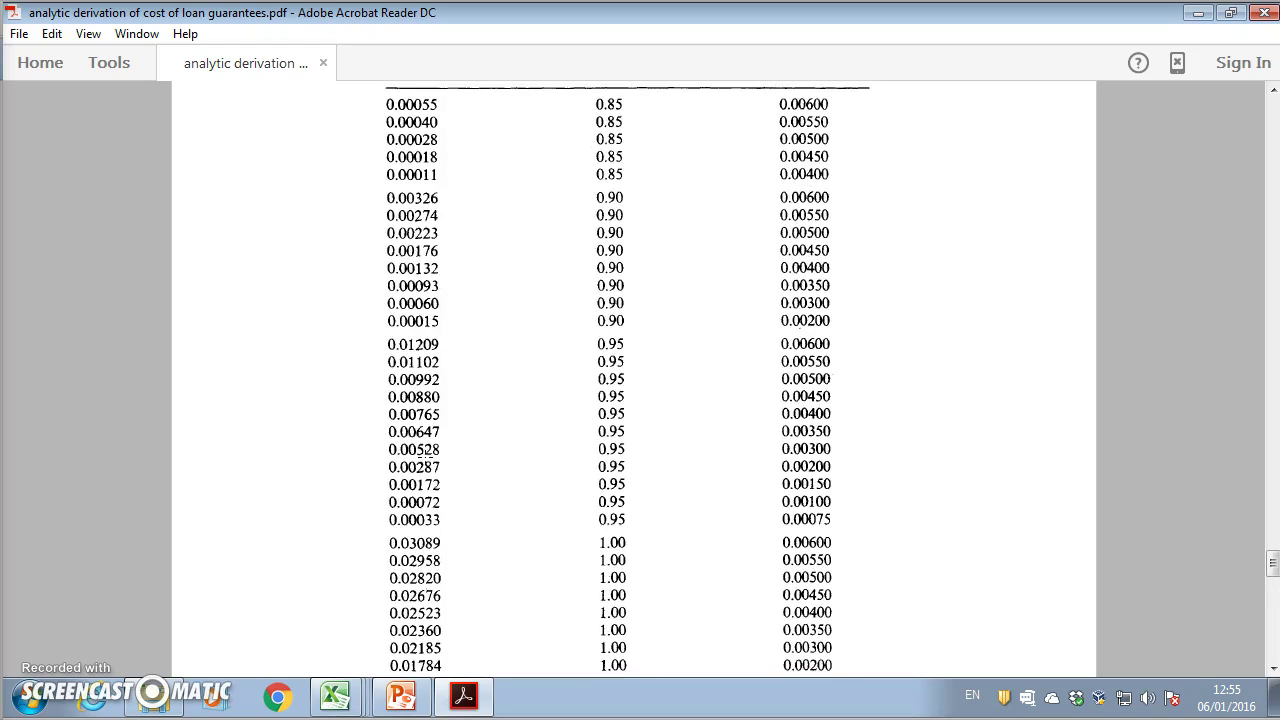
Review the opening rows of Table 1, covering deposit-to-asset value ratios of 0.85 and 0.90
scroll(472, 468, up, 4)
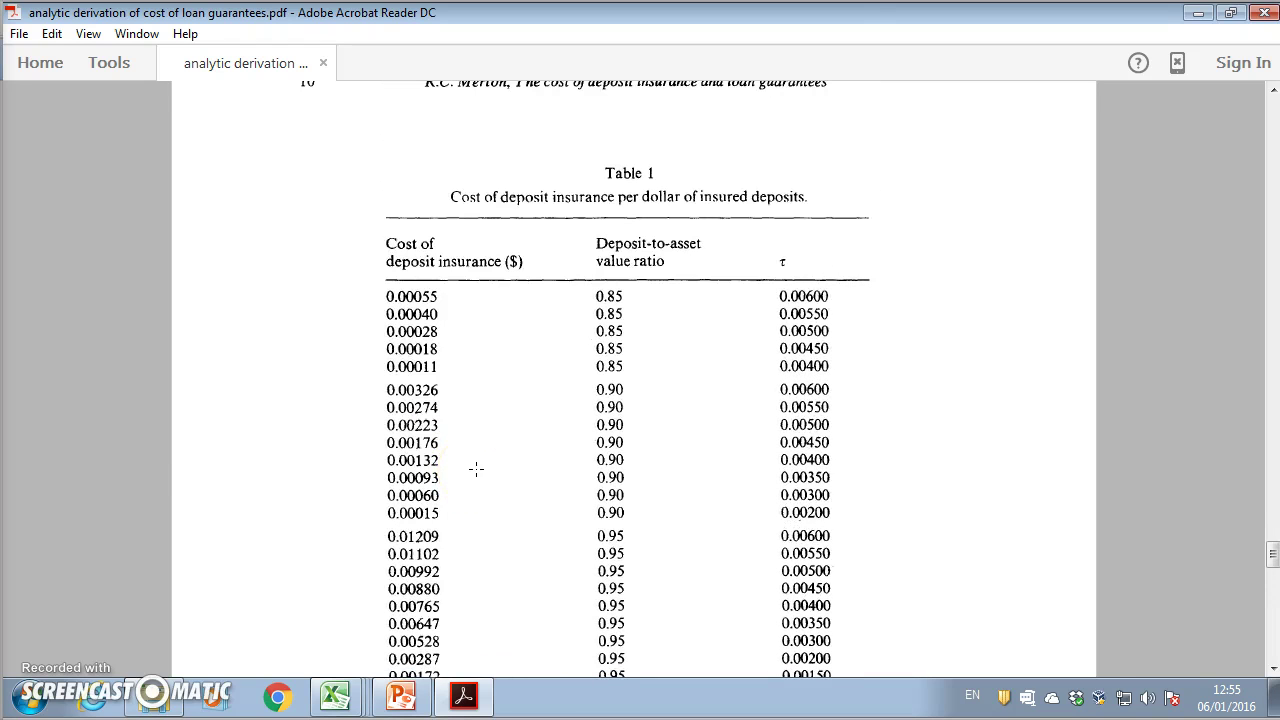
scroll(477, 468, down, 1)
scroll(479, 470, up, 1)
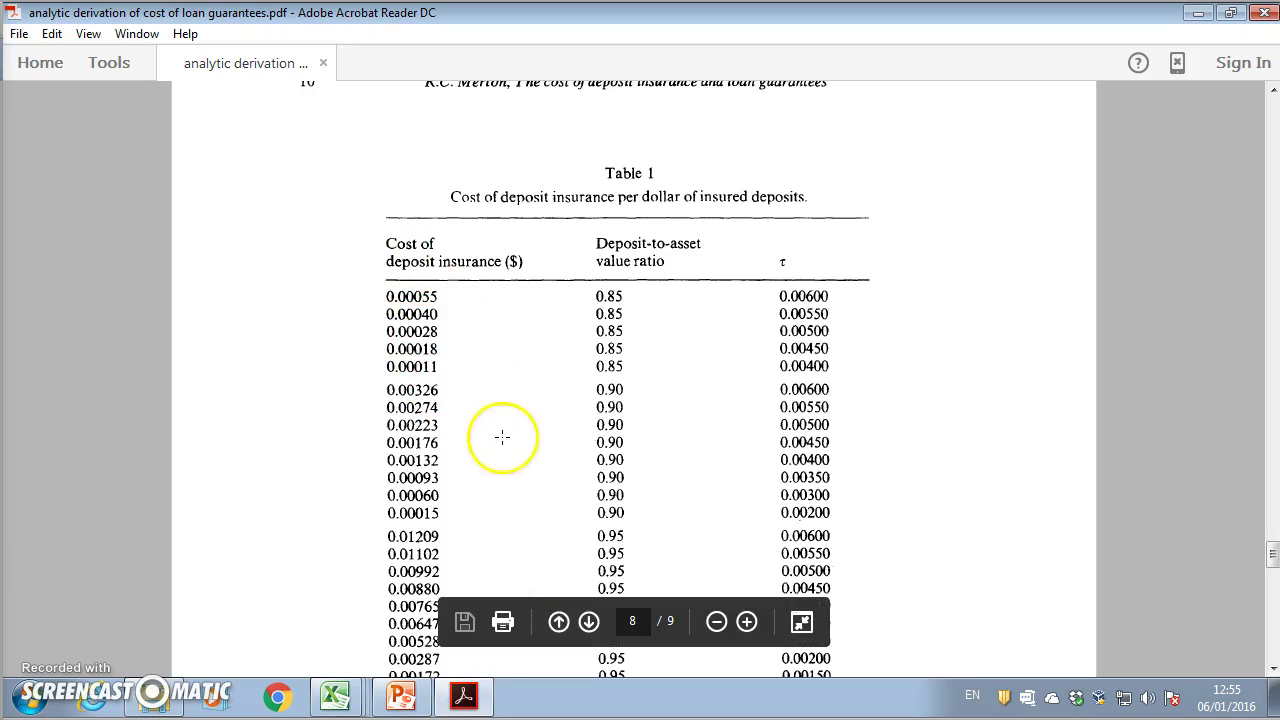
Switch to the Excel workbook Insurance Deposit Guarantee Merton (1977) and show its Merton BSM sheet
click(355, 703)
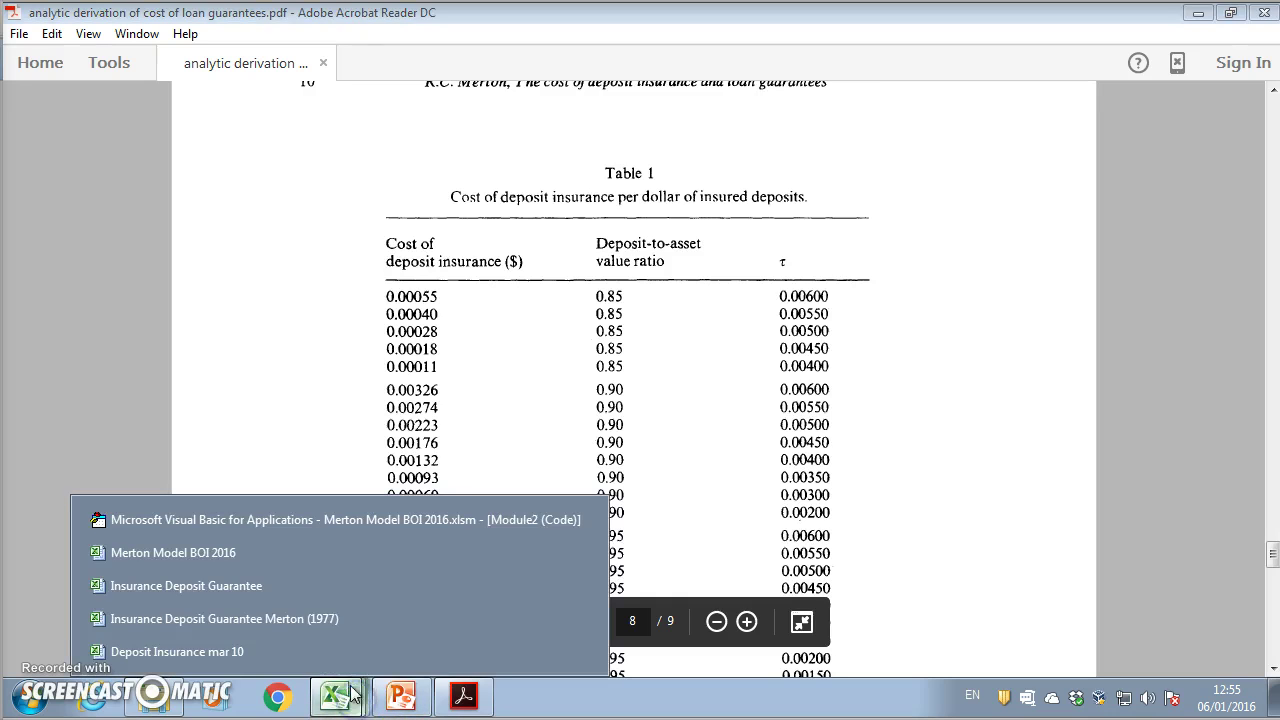
click(216, 620)
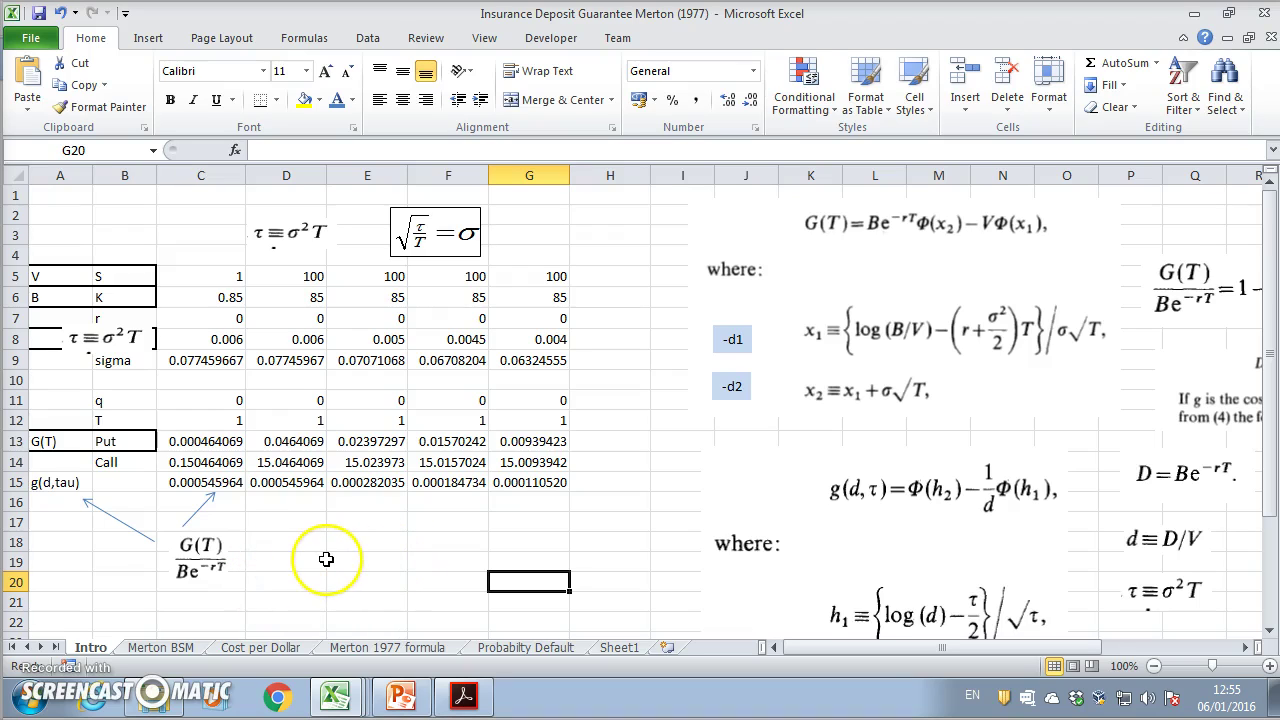
click(165, 648)
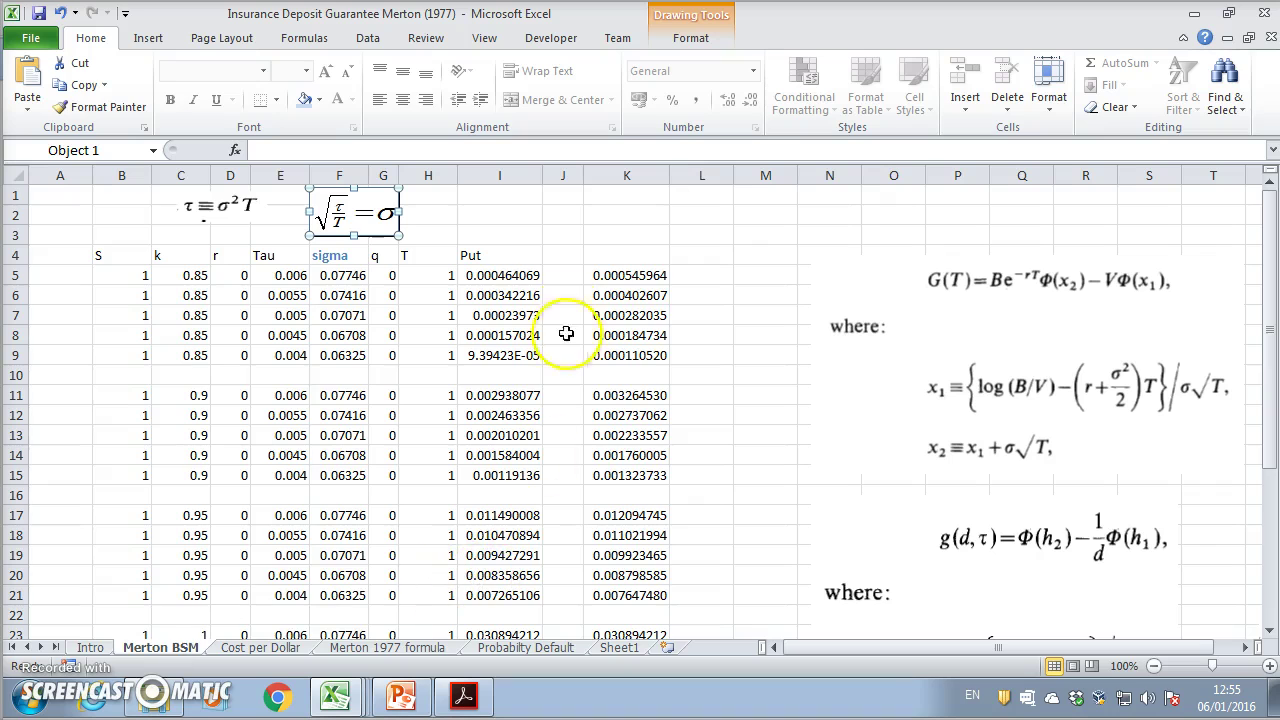
Inspect the first put formula in I5 and its S, k and r inputs in row 5
click(485, 275)
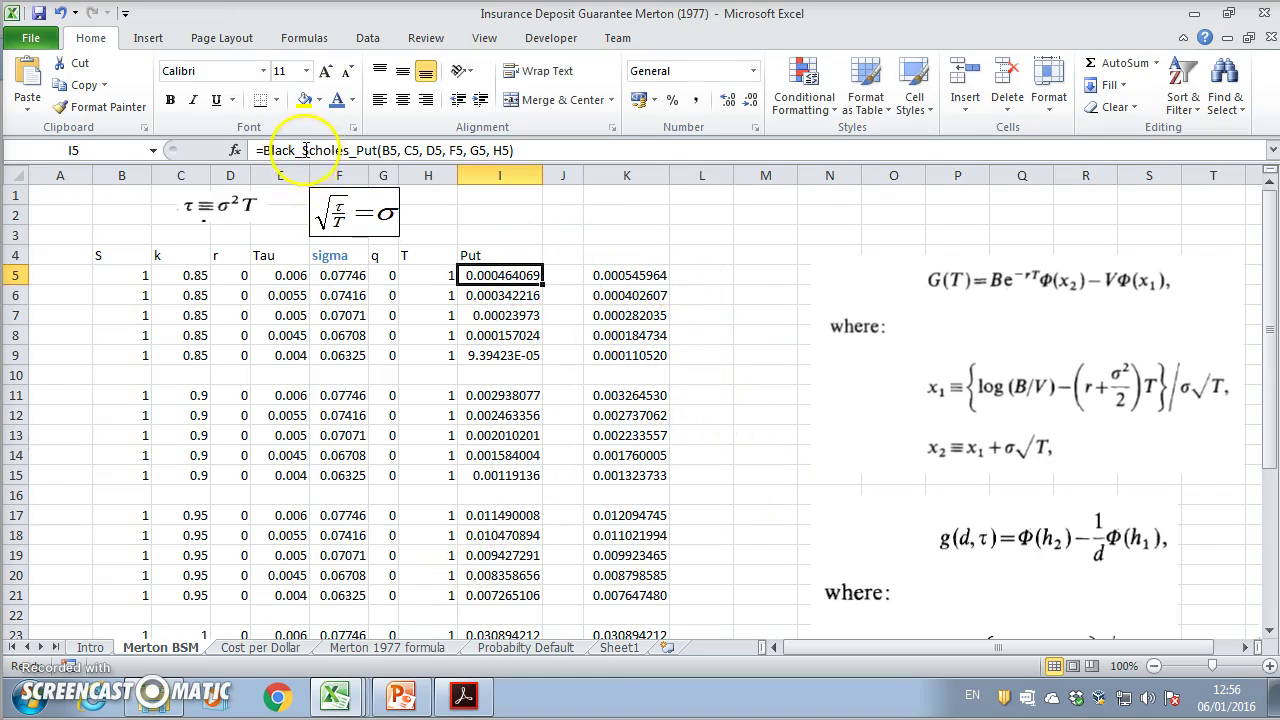
click(138, 275)
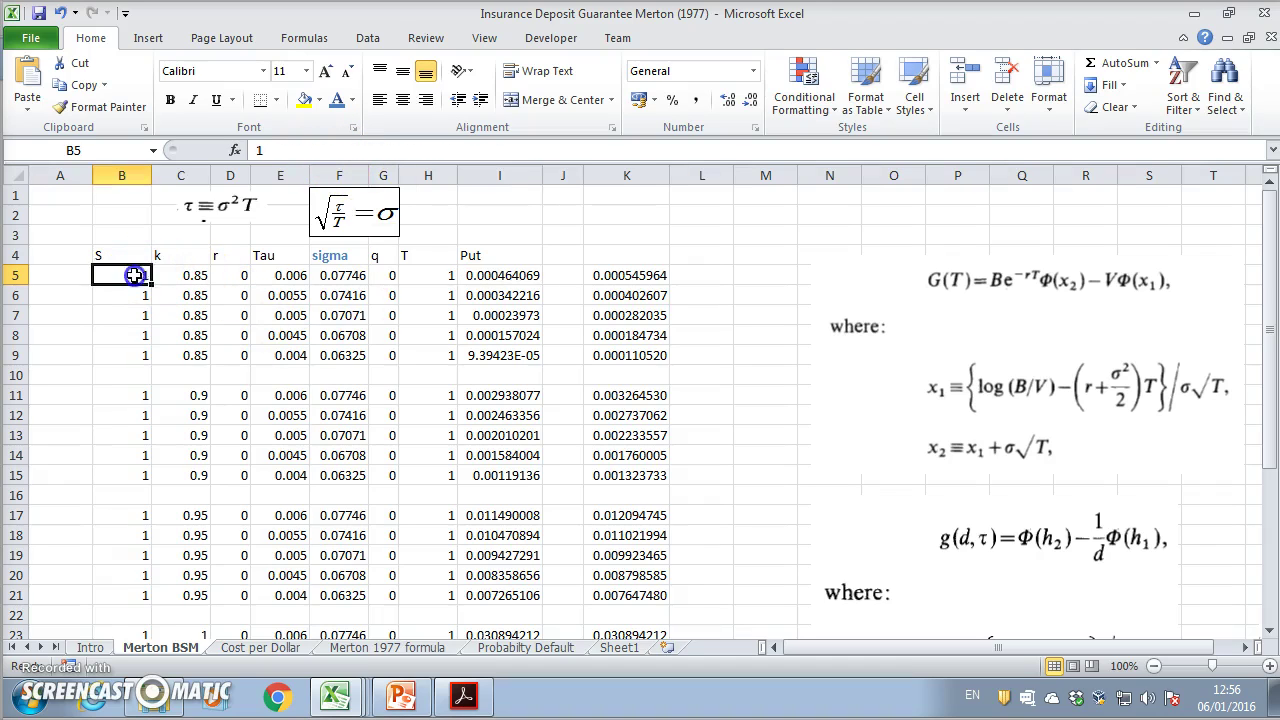
click(177, 279)
click(121, 279)
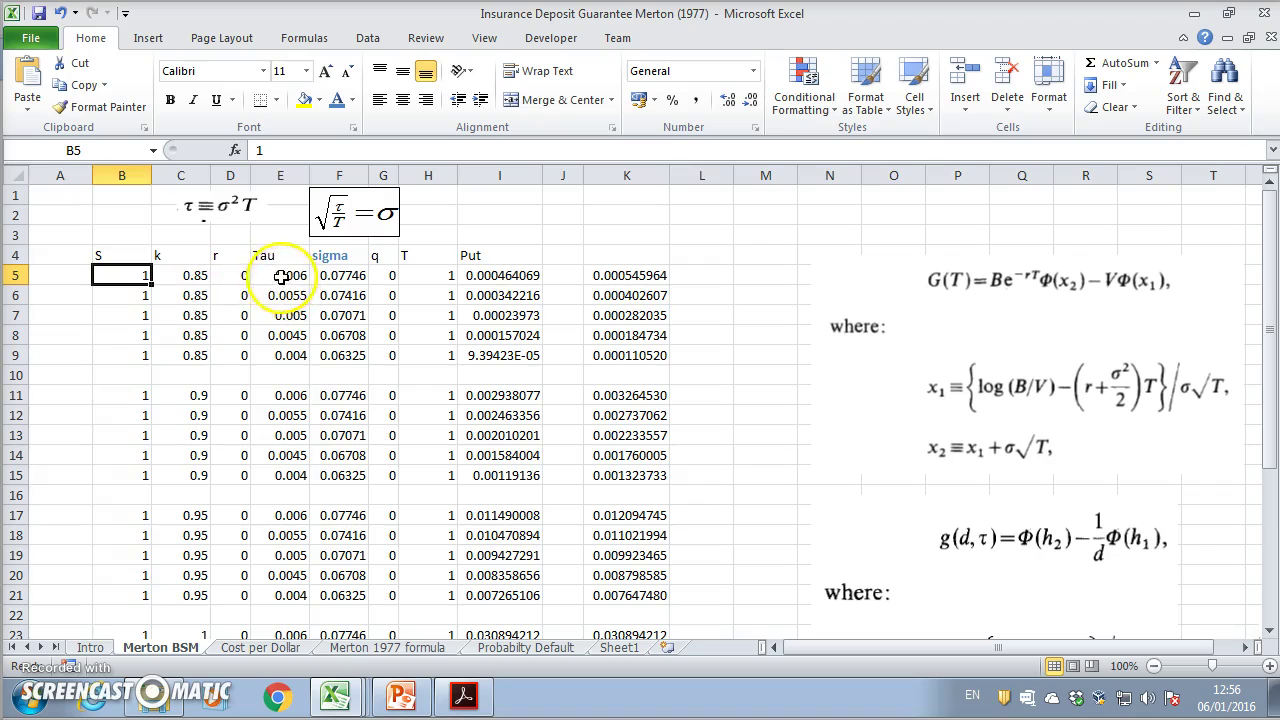
click(190, 276)
click(232, 278)
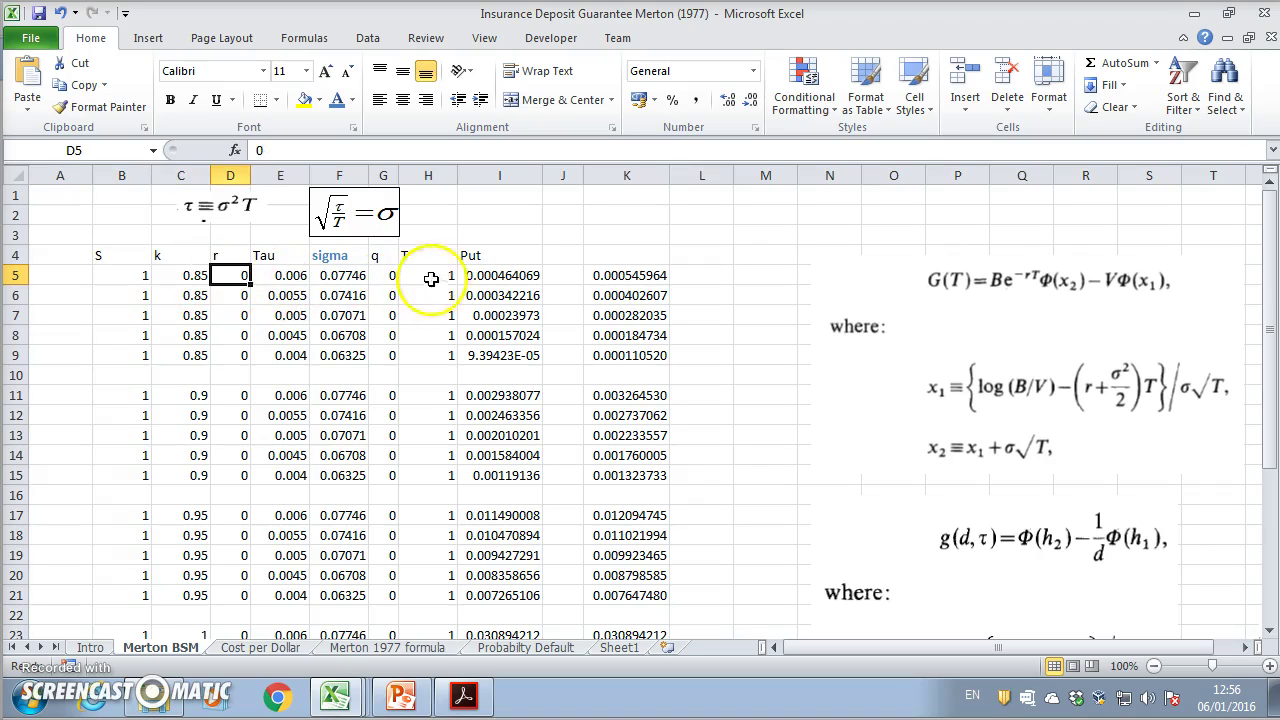
Trace the cell references of the Black_Scholes_Put formula in I5 without changing it, and check its strike input in C5
click(490, 276)
click(532, 155)
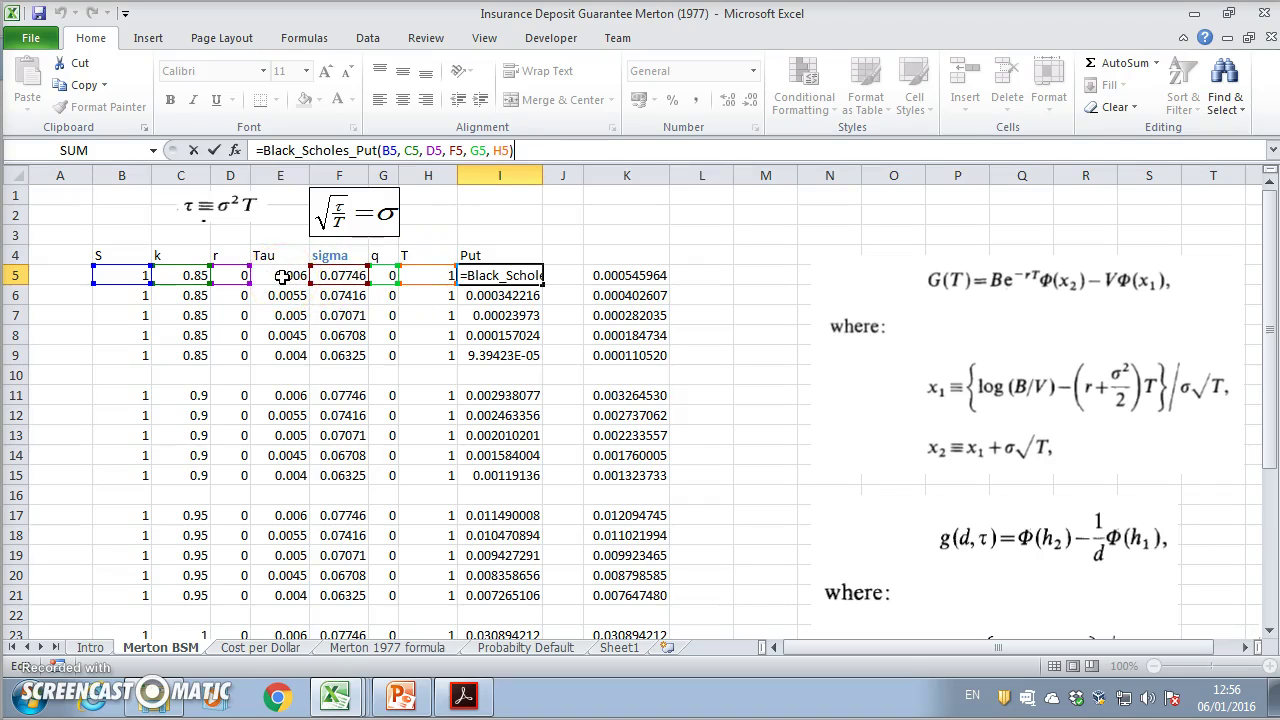
key(Escape)
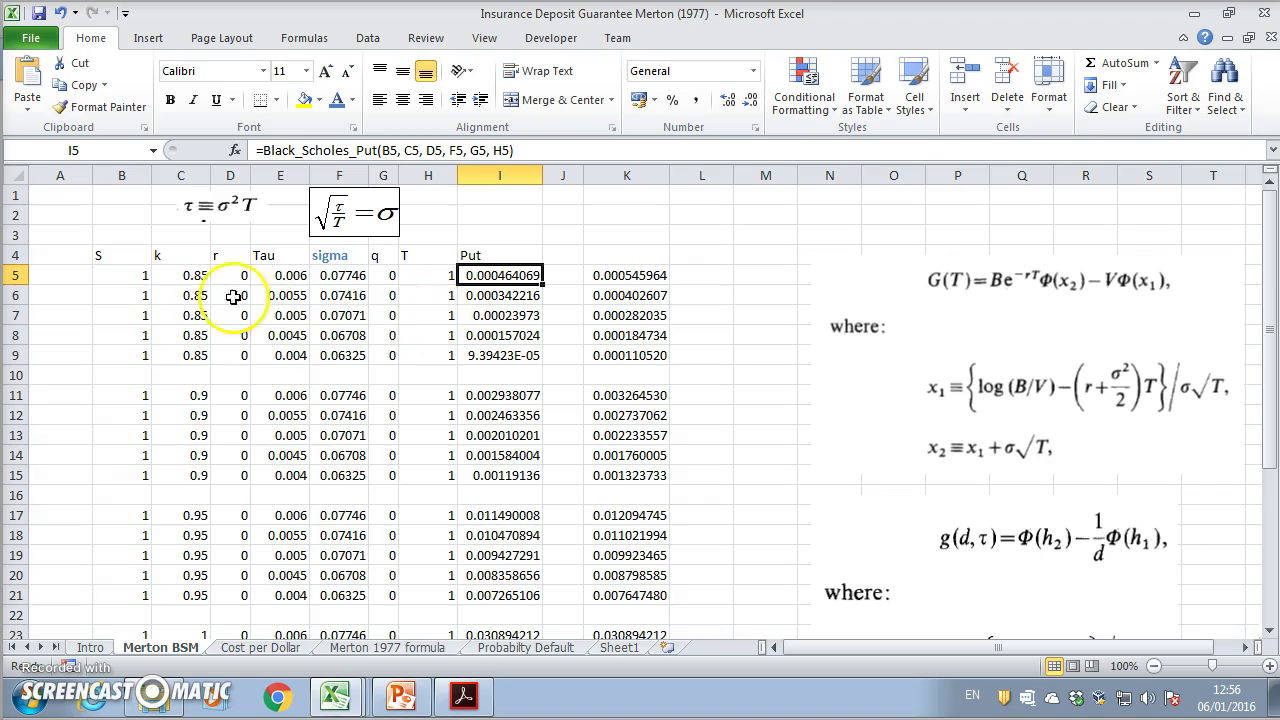
click(184, 275)
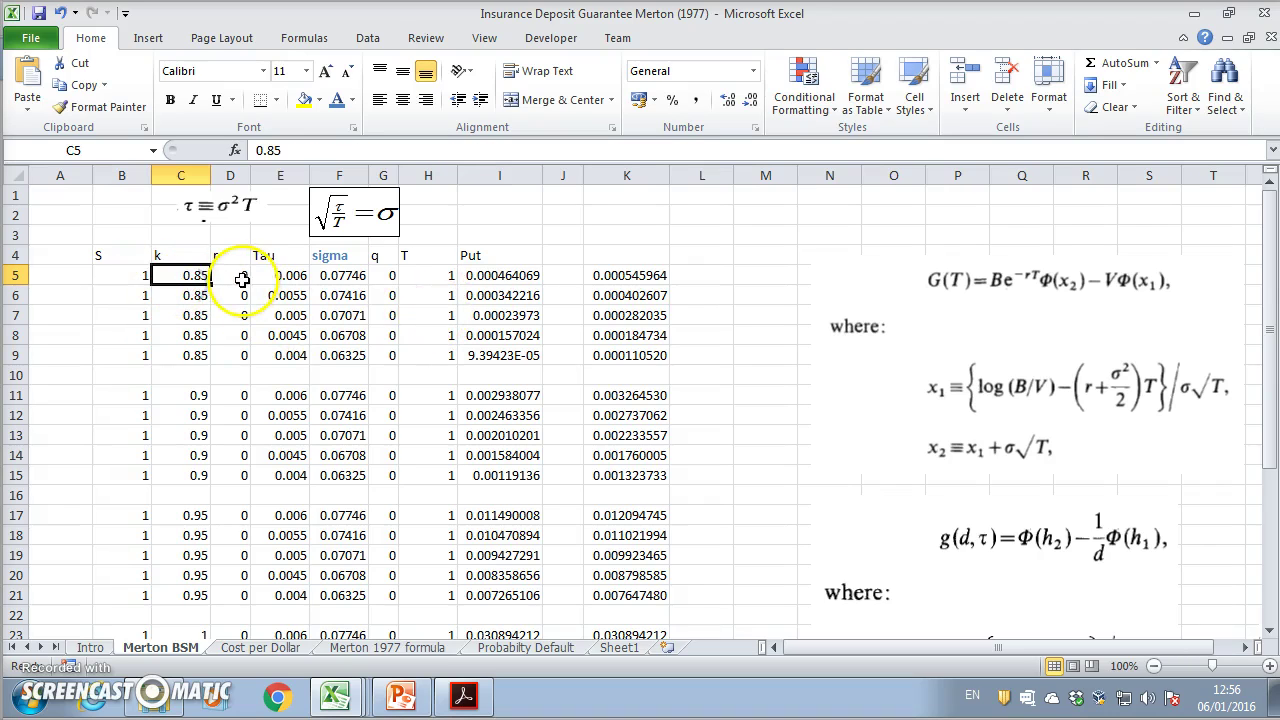
click(505, 276)
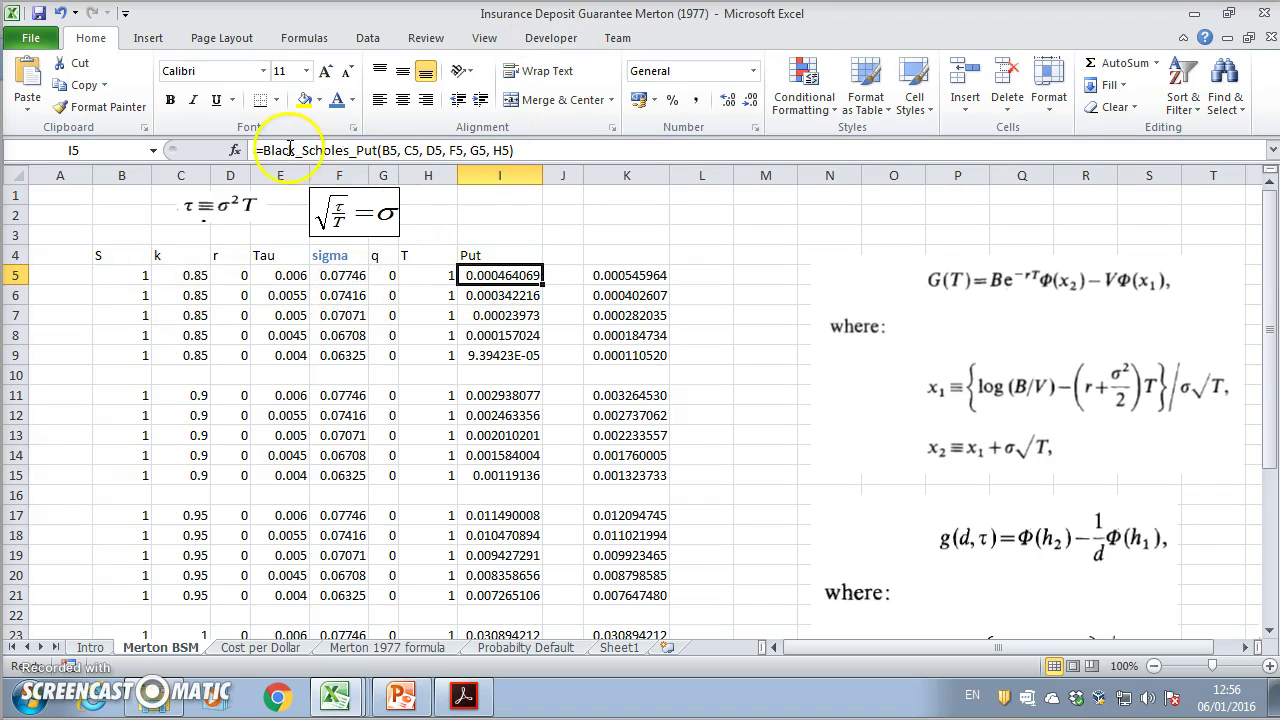
Open the workbook's VBA code, read the Black_Scholes_Call and Black_Scholes_Put functions in Module1, and return to the worksheet
click(536, 42)
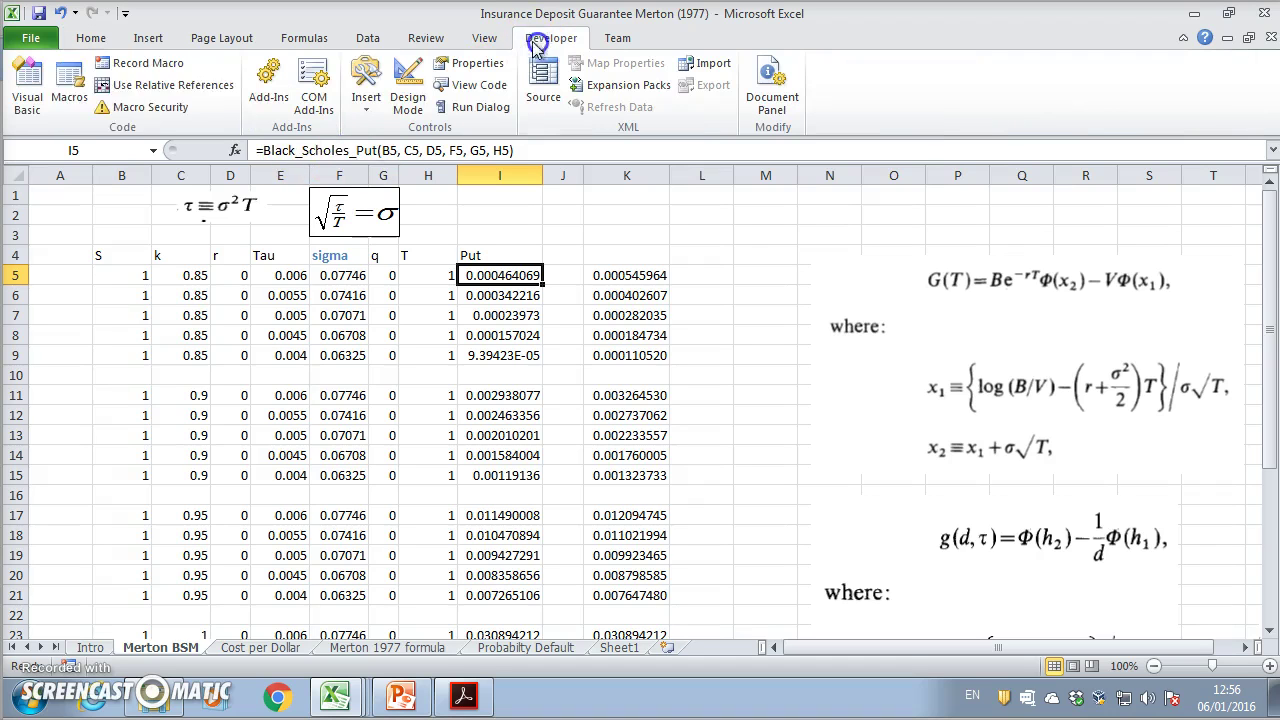
click(28, 88)
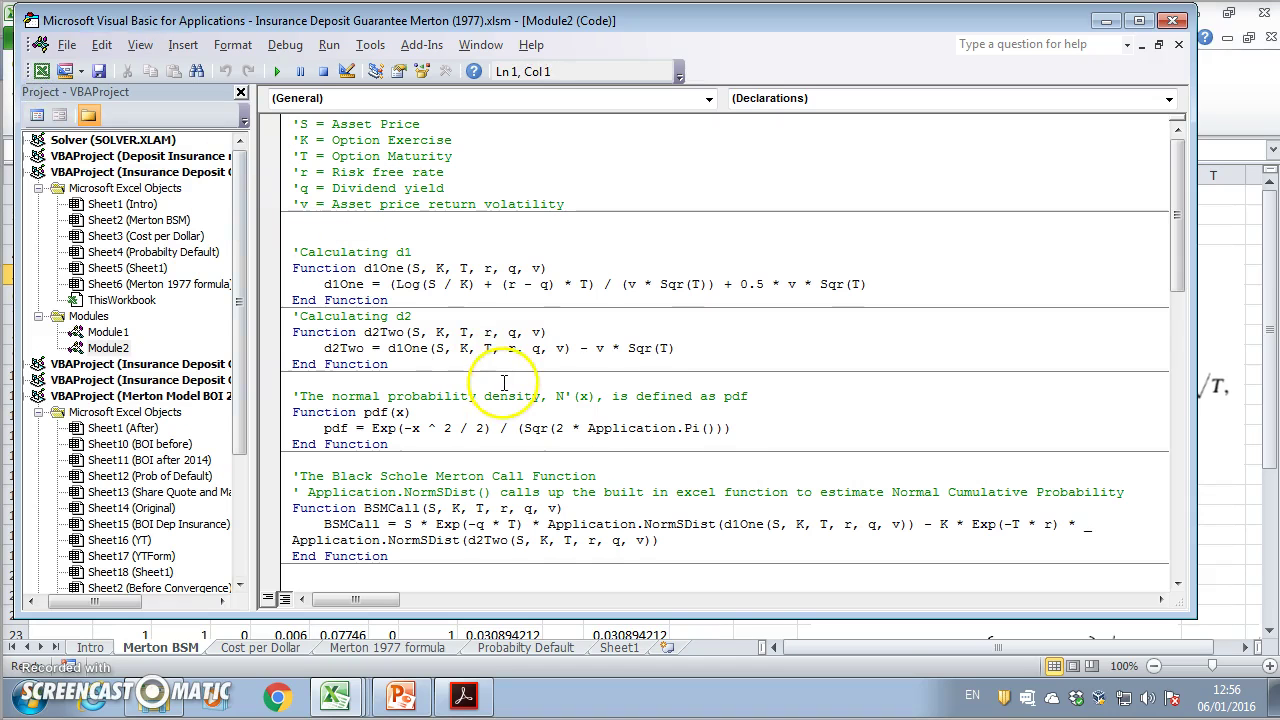
double_click(106, 332)
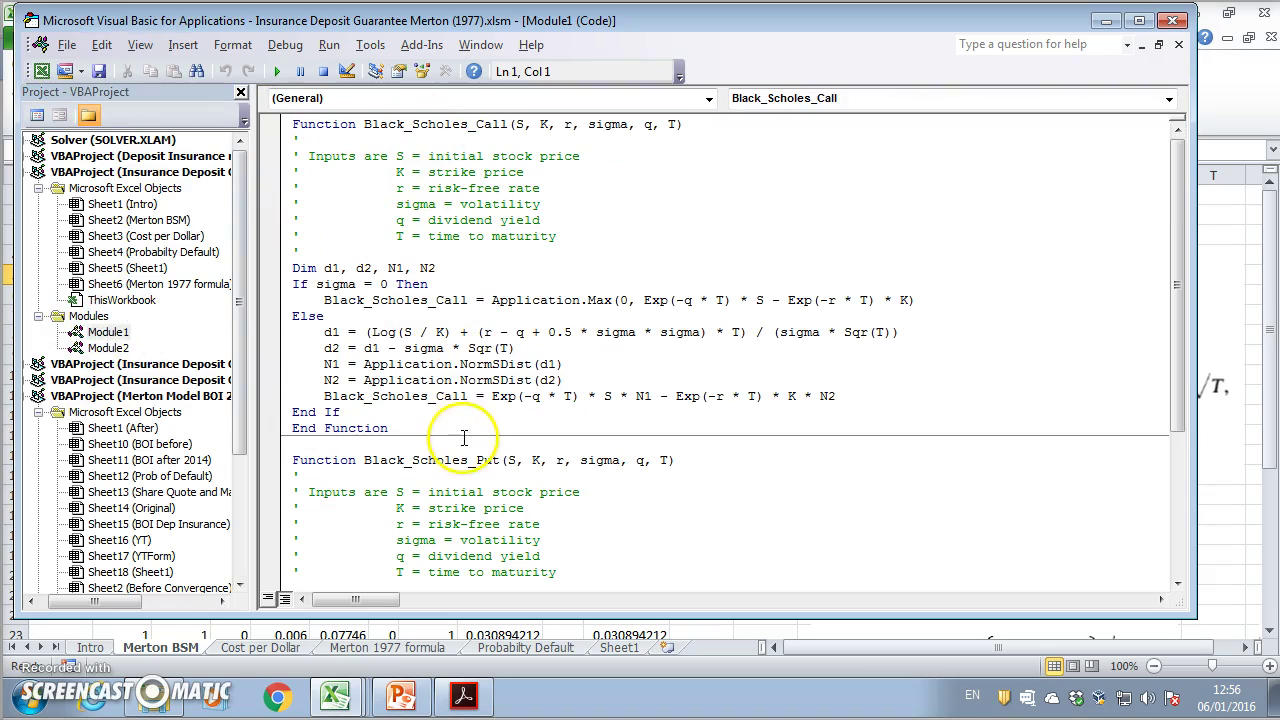
scroll(490, 444, down, 2)
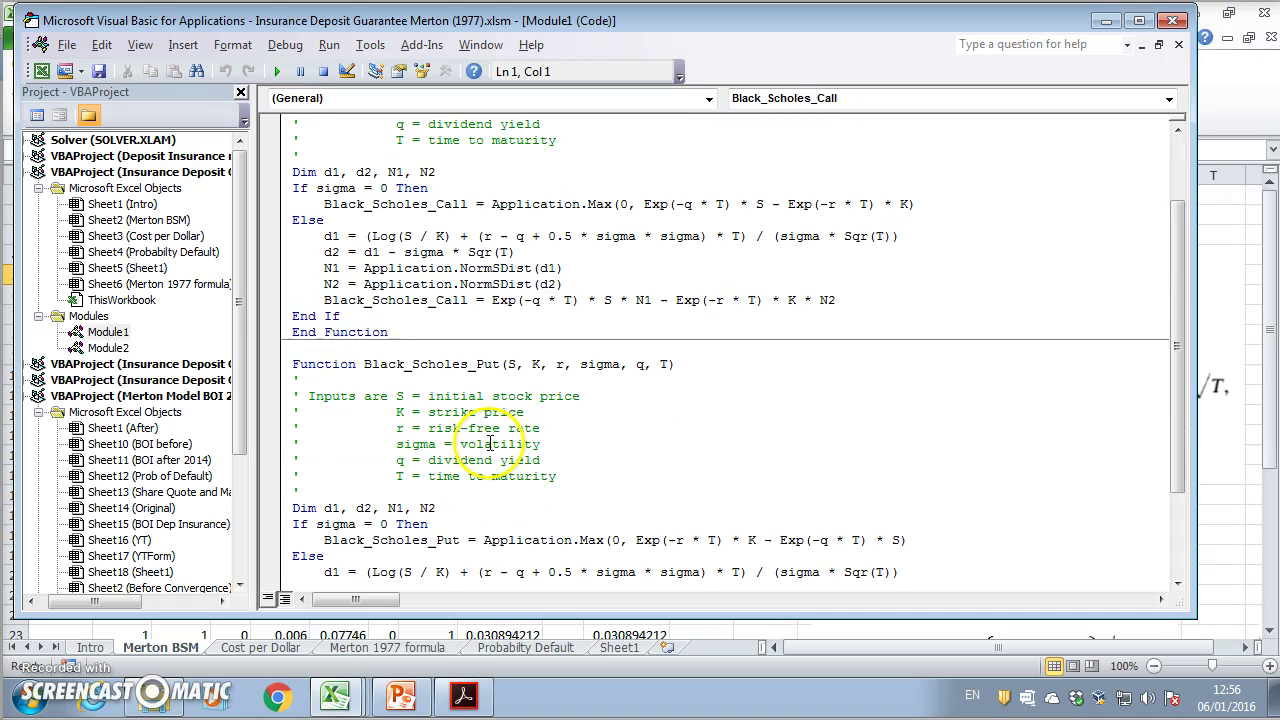
scroll(489, 444, down, 3)
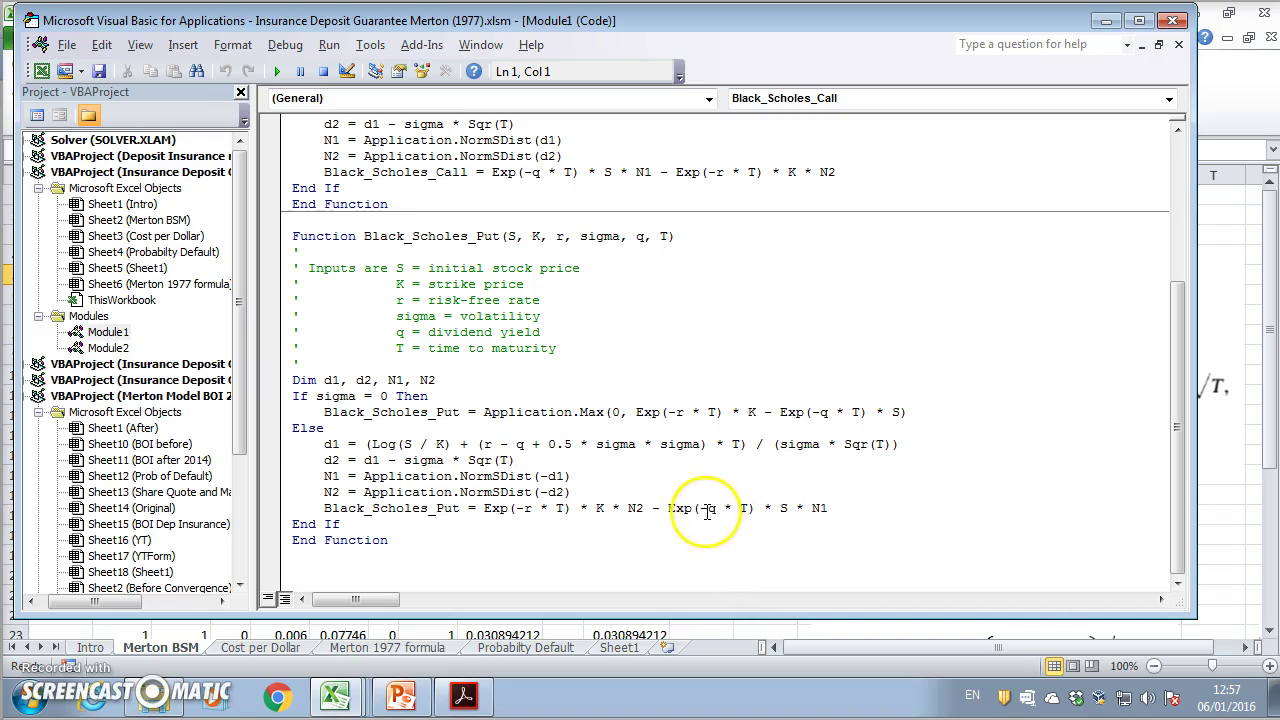
click(40, 72)
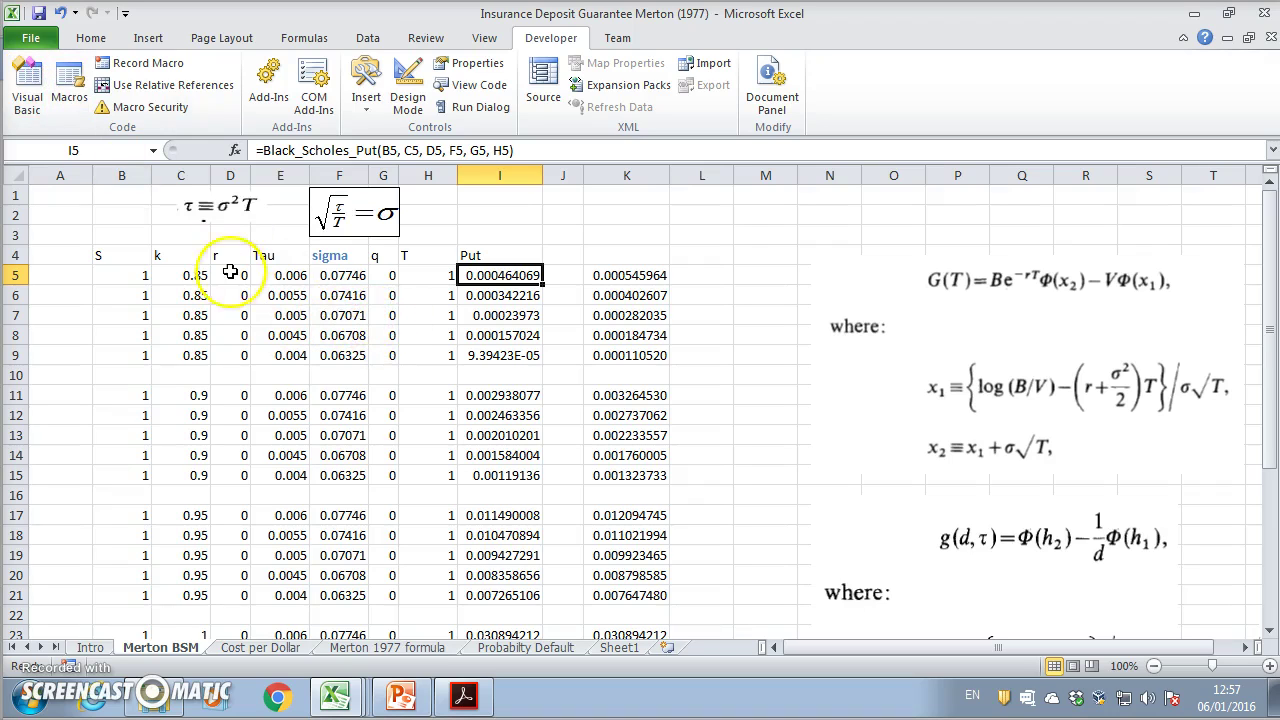
On the Cost per Dollar sheet, examine the BSMPut formula in I8 and the cells it references, leaving it unchanged
click(230, 274)
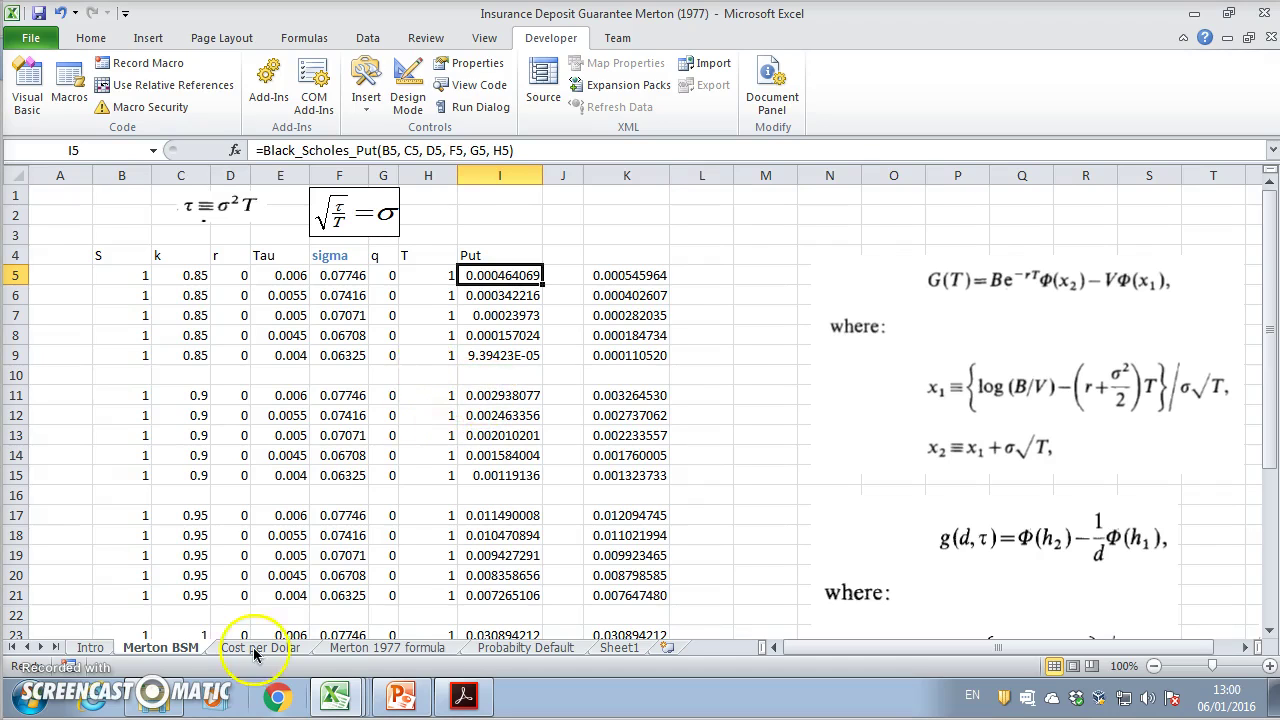
click(253, 647)
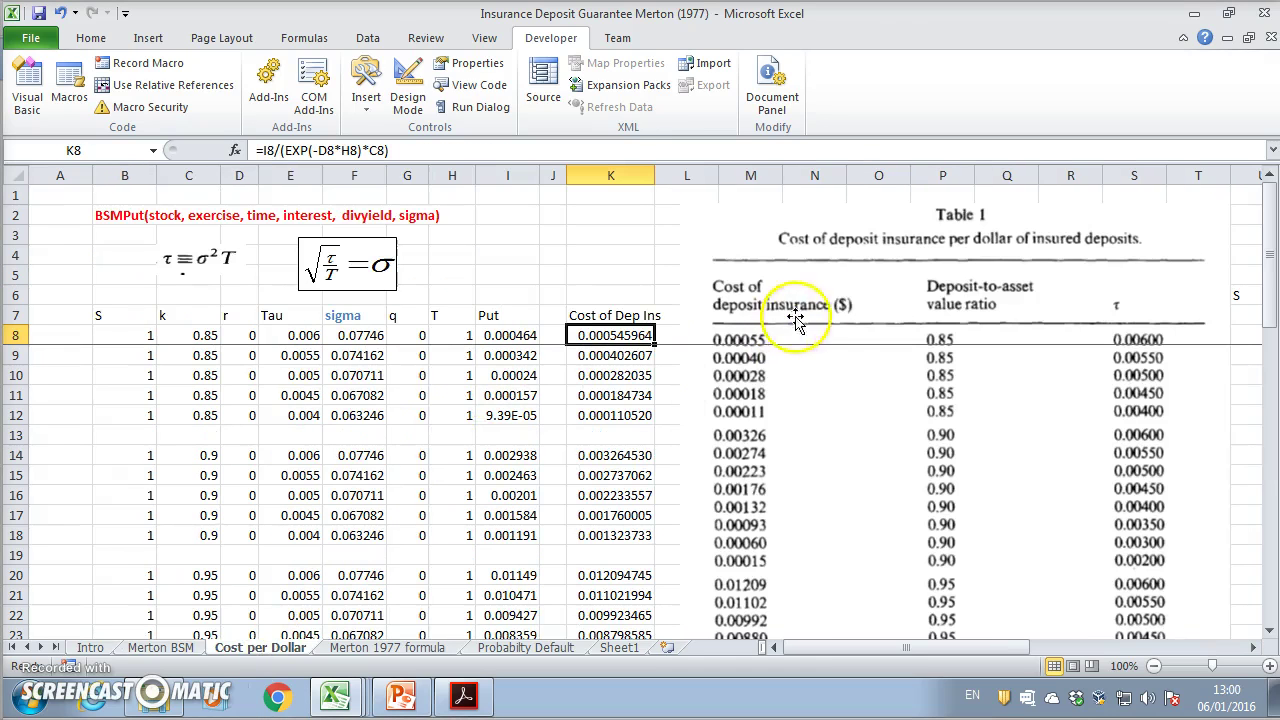
click(495, 337)
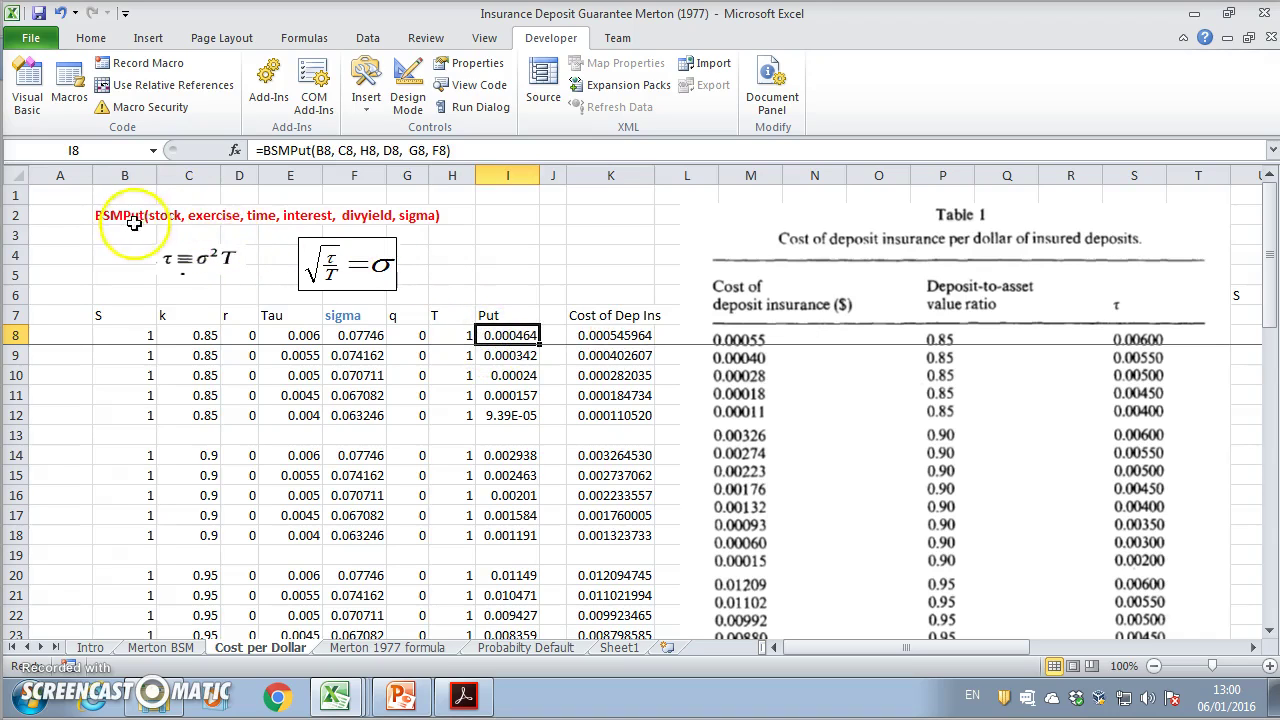
double_click(500, 336)
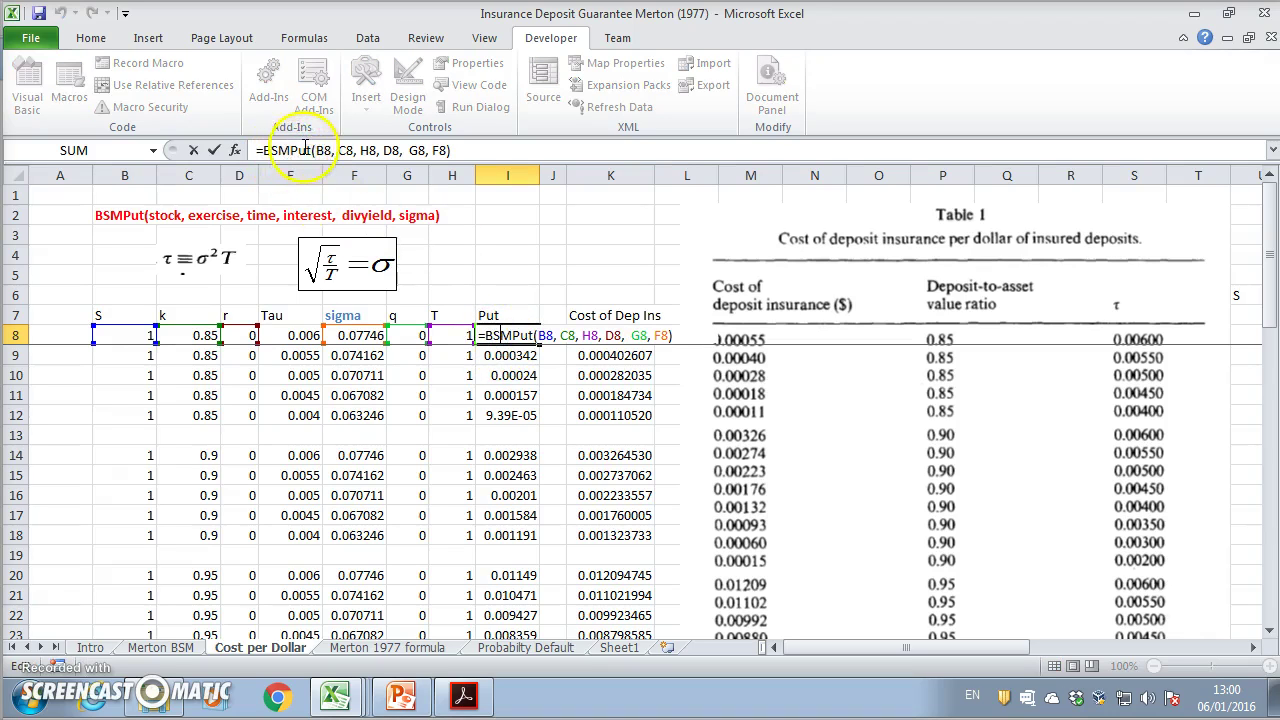
key(Escape)
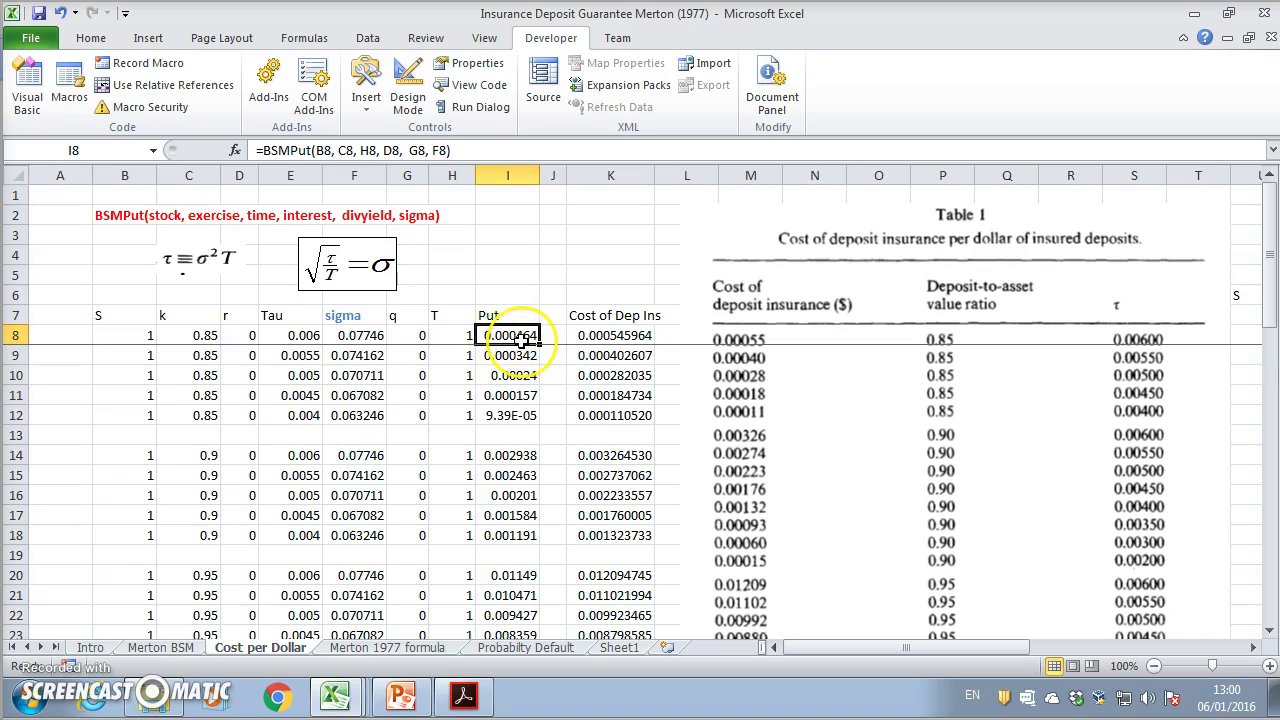
Trace the cell references of the Cost of Dep Ins formula in K8, leaving the formula unchanged
click(598, 336)
click(340, 150)
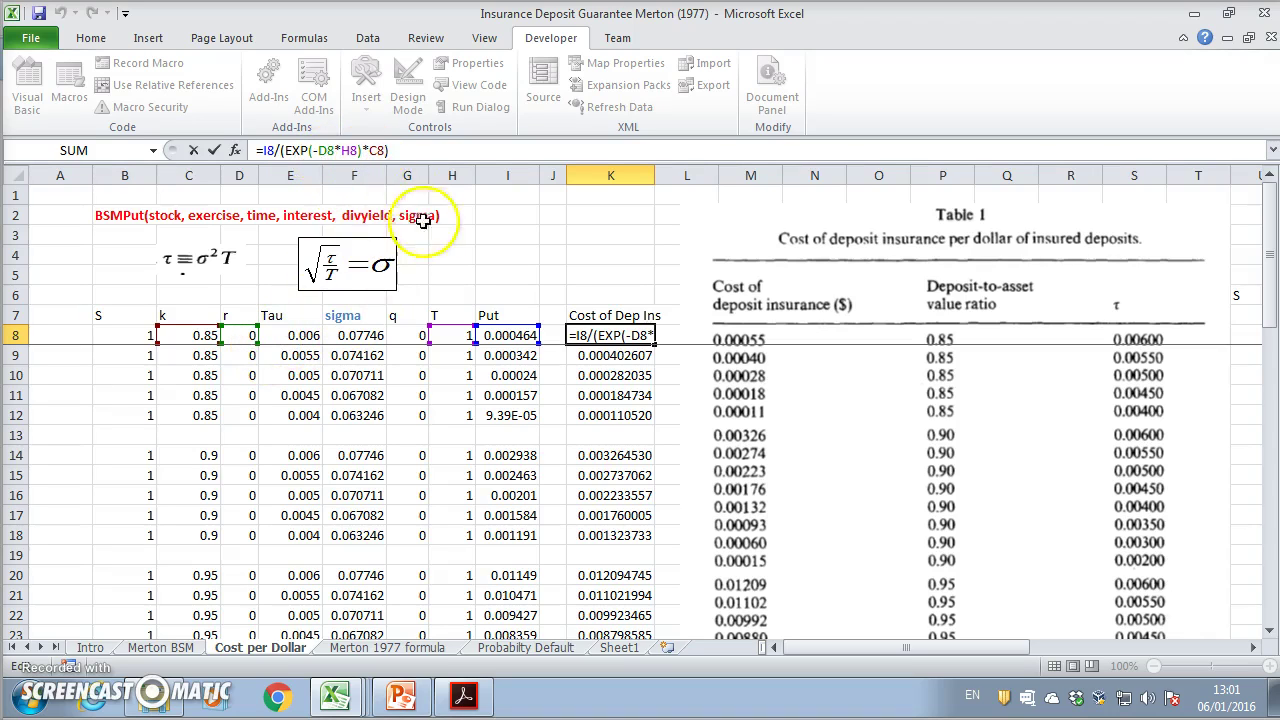
click(384, 151)
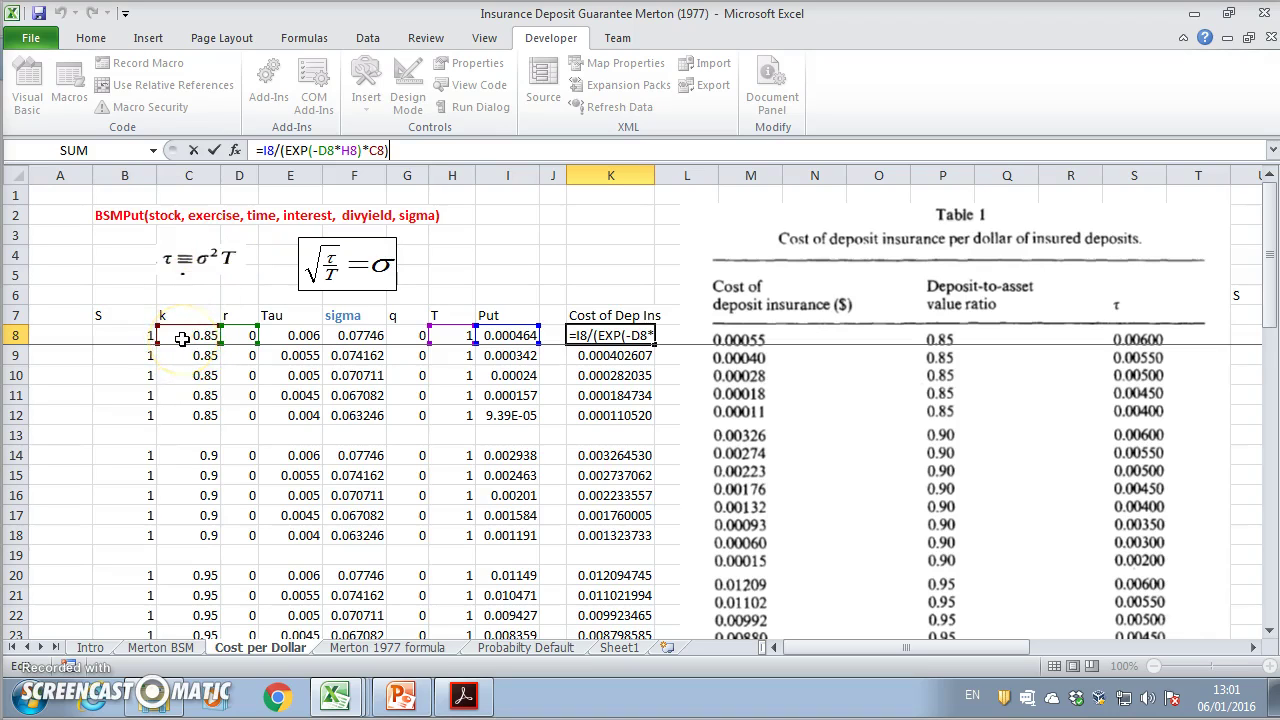
key(Escape)
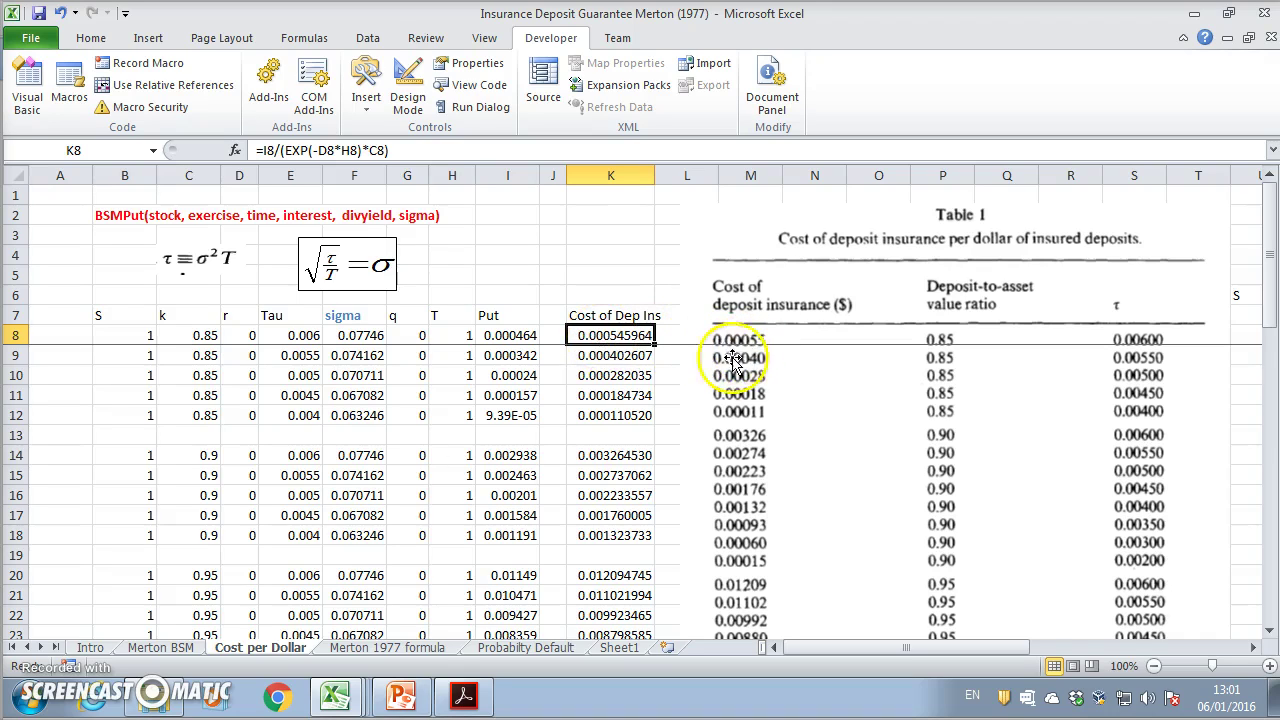
Add the g(d,tau) label in K2 and paste the G(T)/Be^(-rT) expression above the Cost of Dep Ins column
key(ctrl+v)
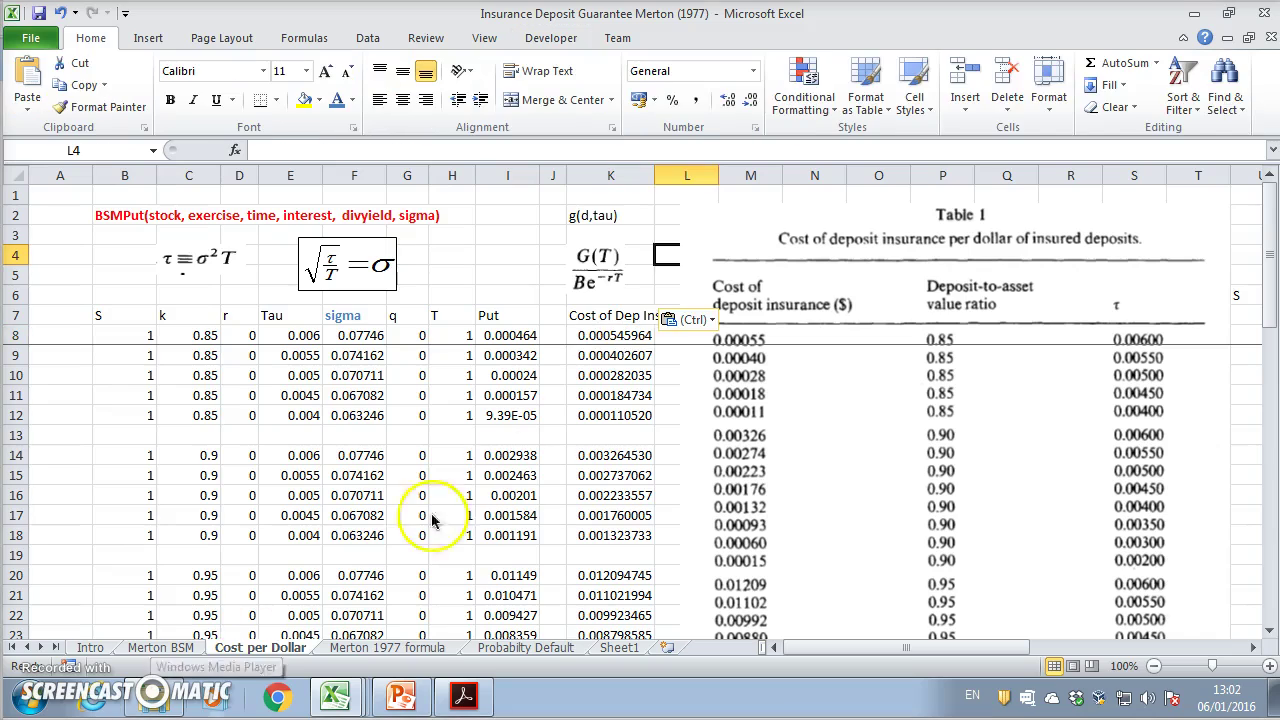
click(593, 216)
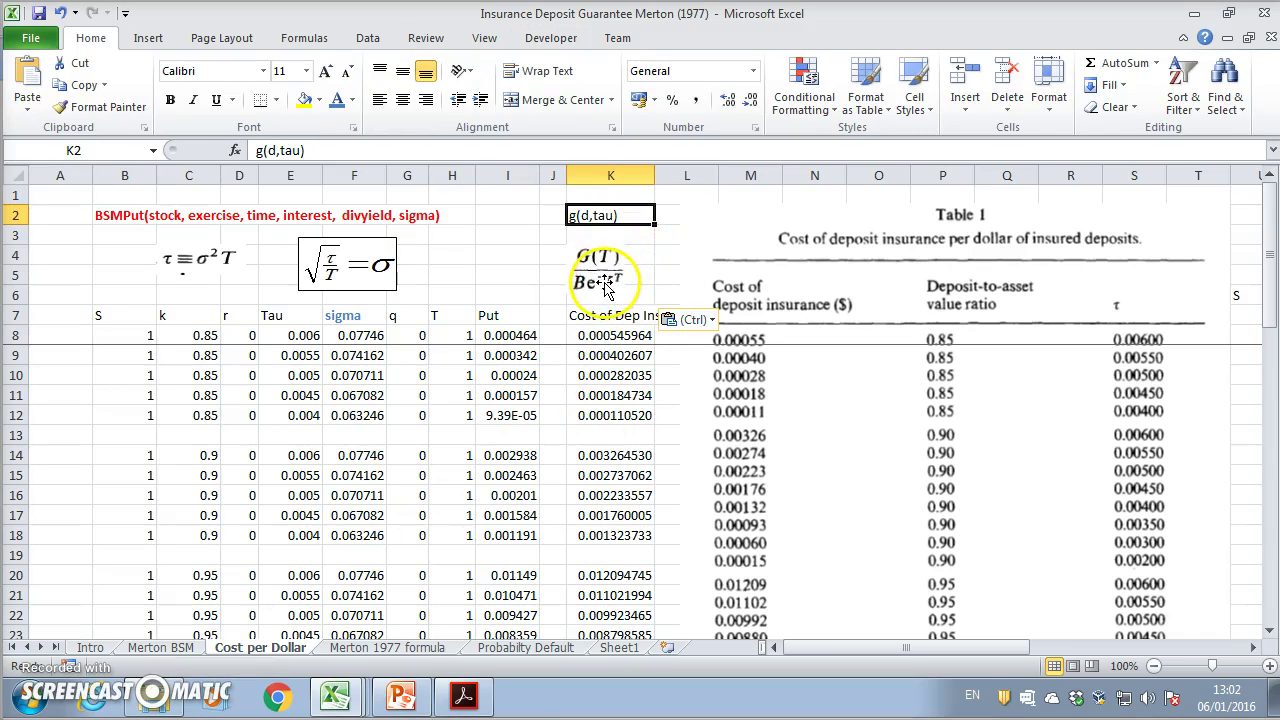